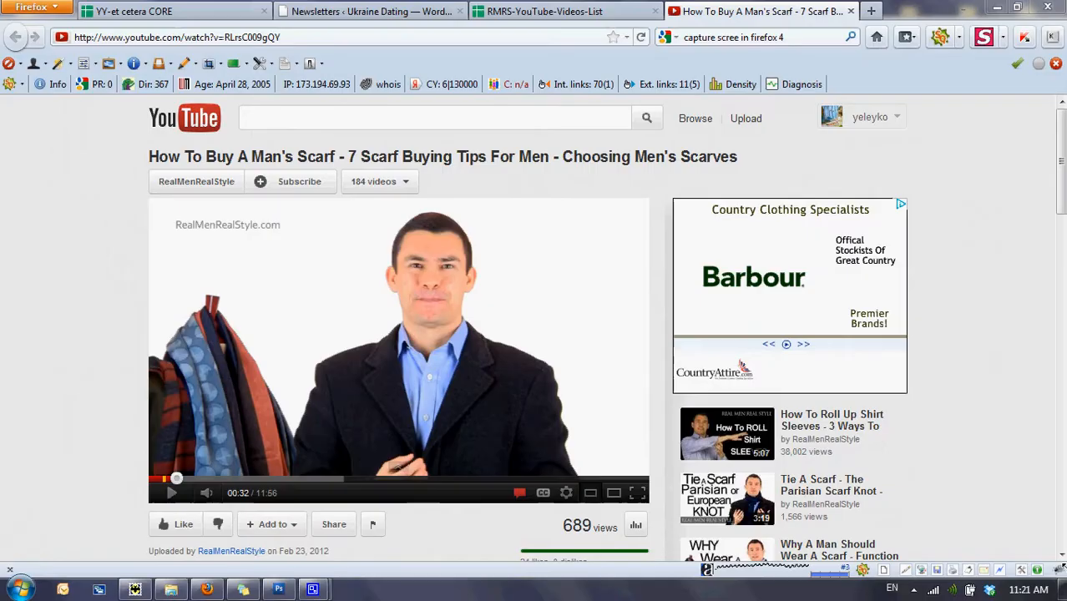
Capture the paused scarf video page as a screenshot and save it to the Desktop as scarf in JPG format
{"action": "left_click", "coordinate": [639, 232]}
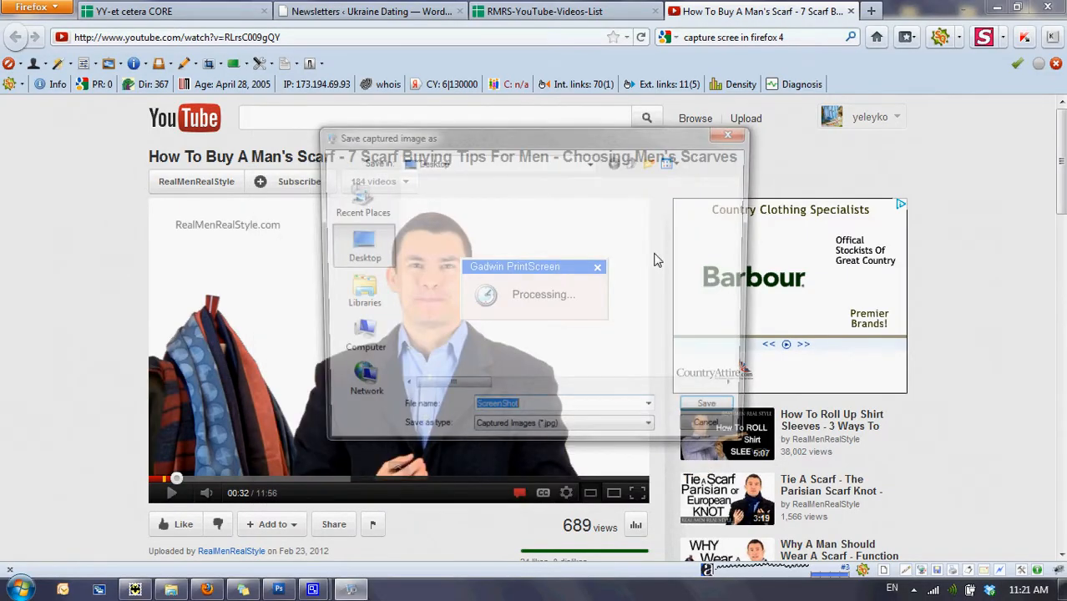
{"action": "type", "text": "scarf"}
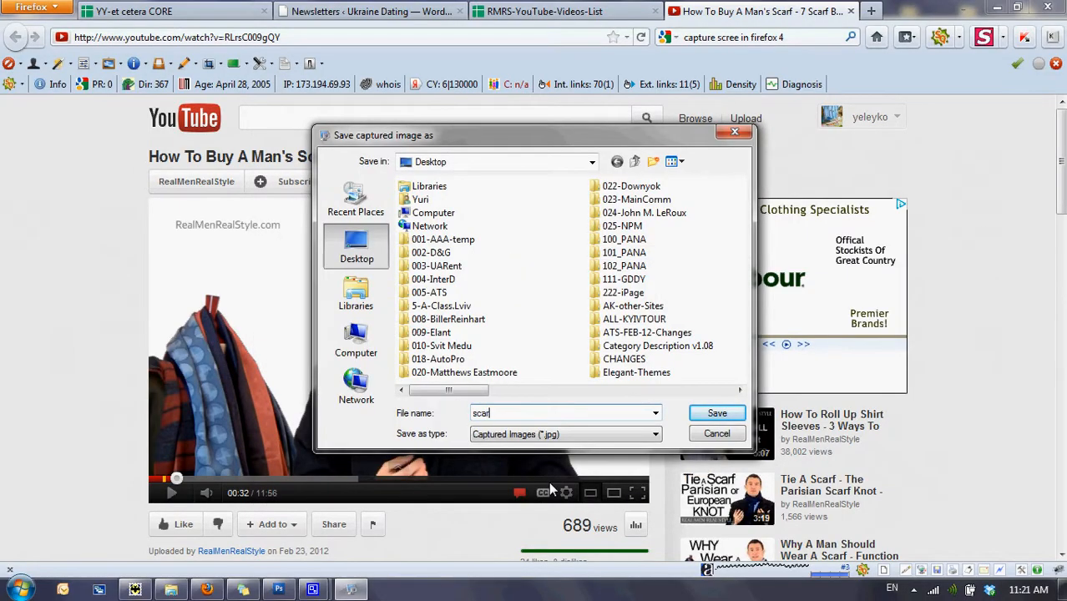
{"action": "key", "text": "Return"}
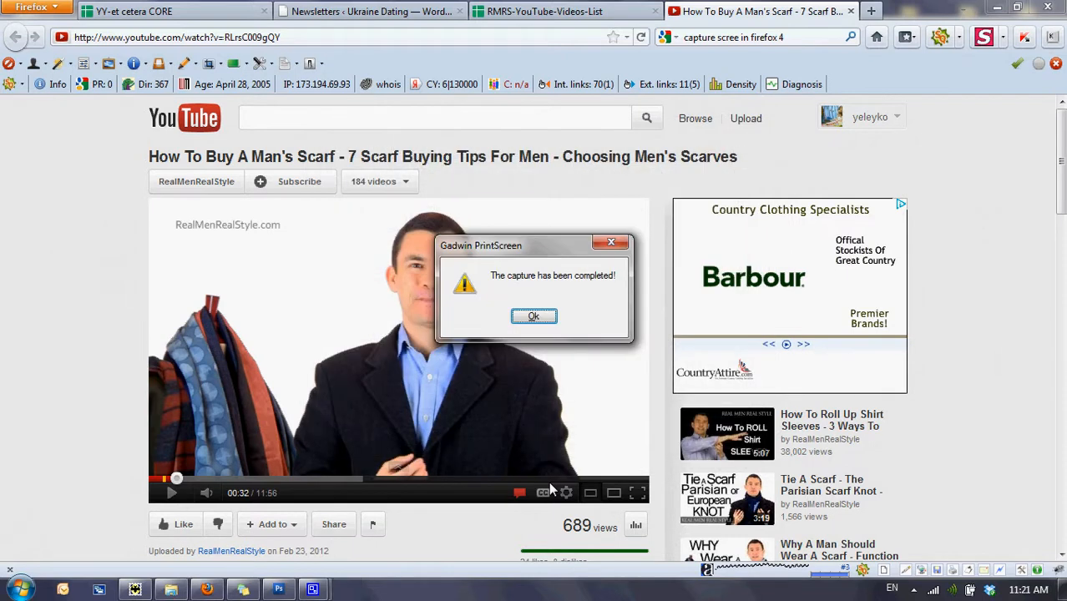
{"action": "left_click", "coordinate": [534, 317]}
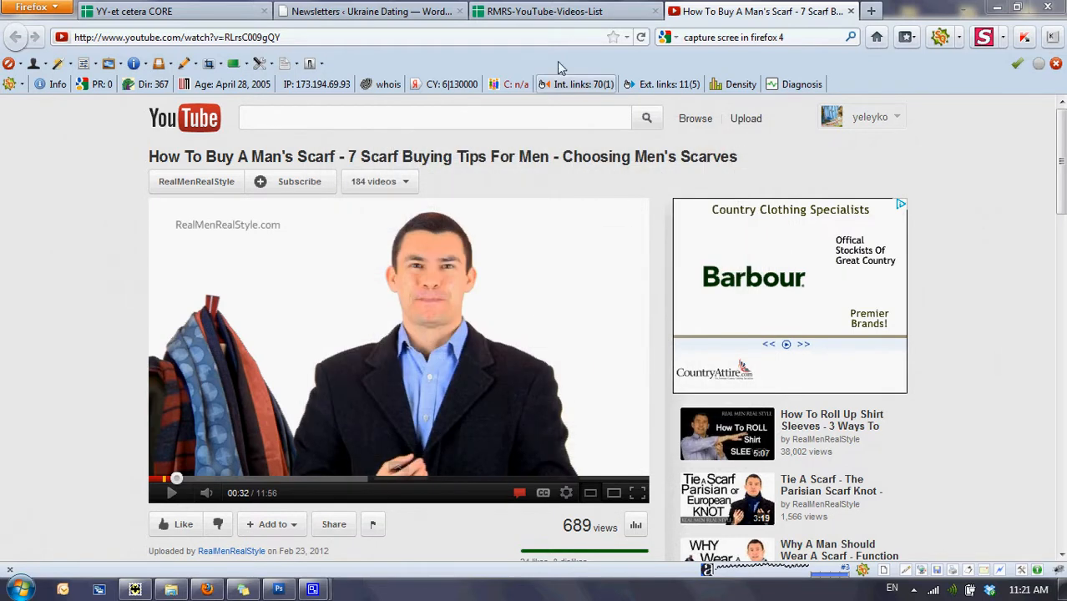
Switch to Photoshop, open 2-White-bgrd from the Desktop's Thumbnails-YouTube folder, enlarge its document window and hide Layer 4
{"action": "left_click", "coordinate": [278, 590]}
{"action": "left_click", "coordinate": [12, 25]}
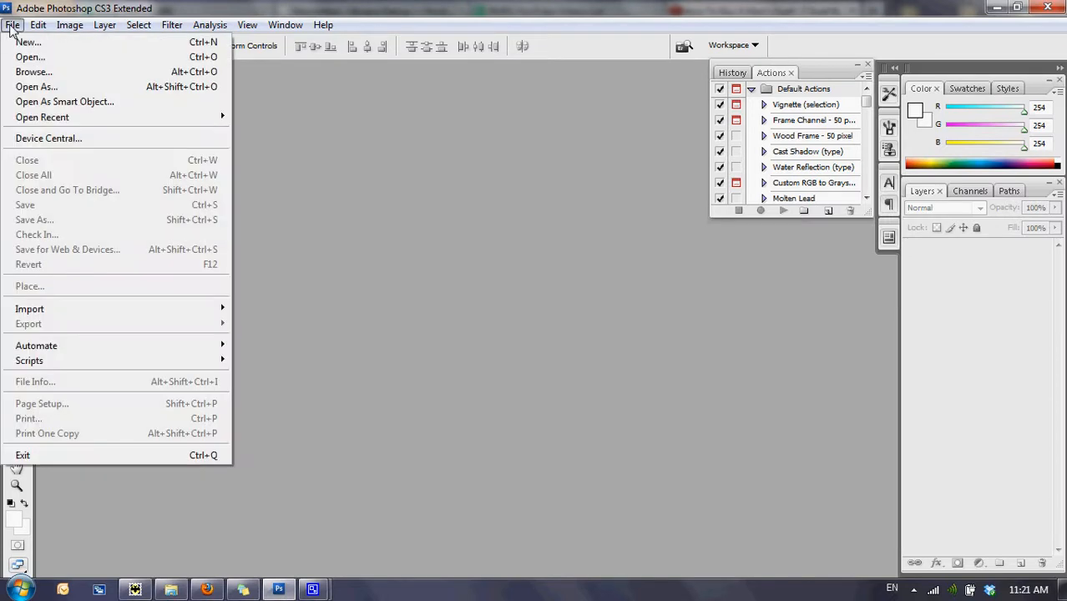
{"action": "mouse_move", "coordinate": [59, 122]}
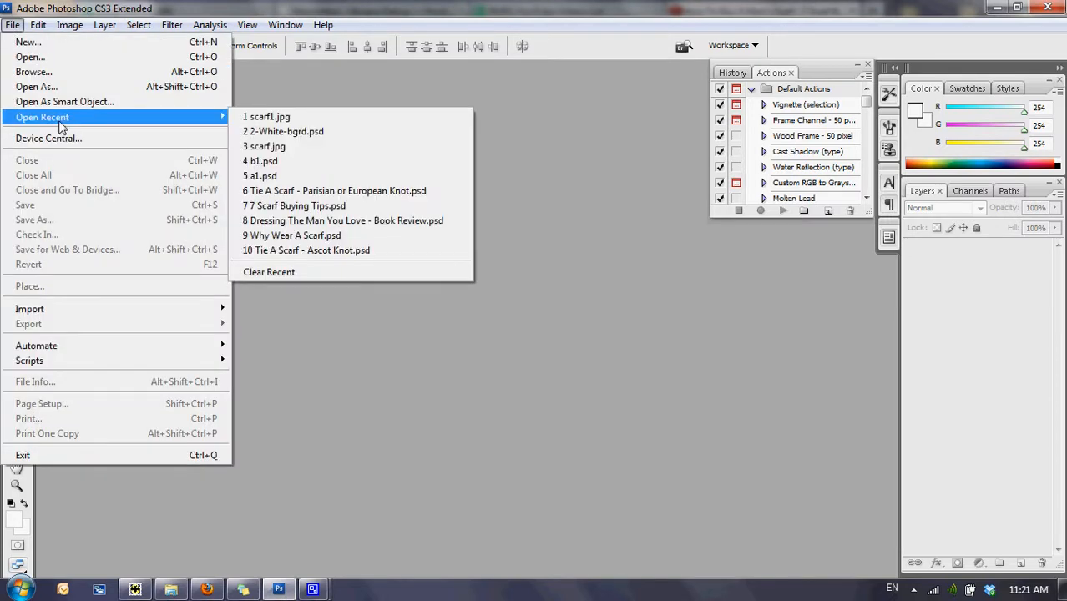
{"action": "left_click", "coordinate": [43, 58]}
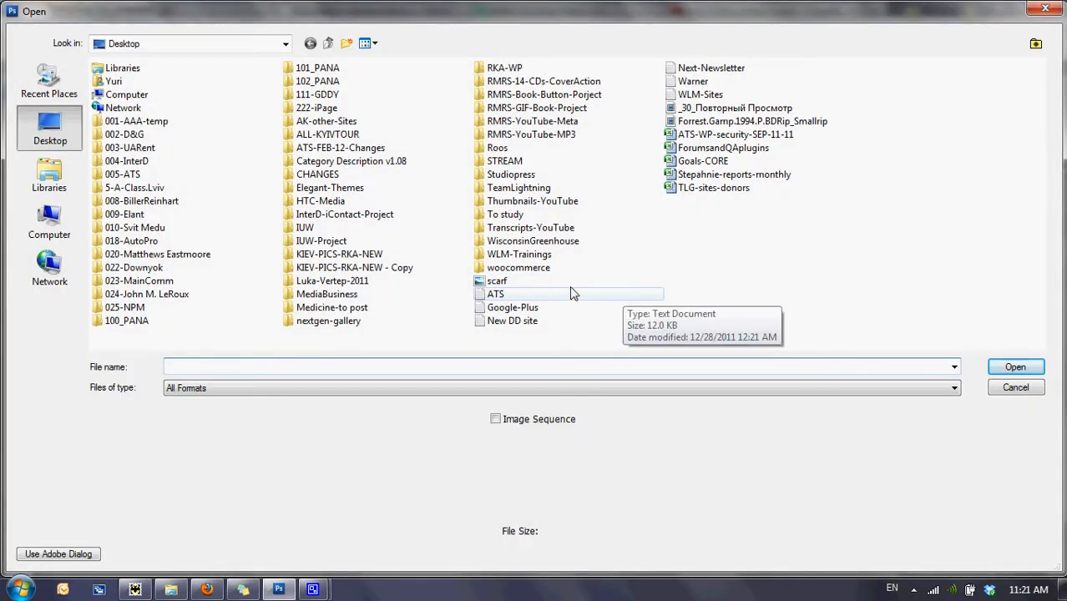
{"action": "left_click", "coordinate": [527, 204]}
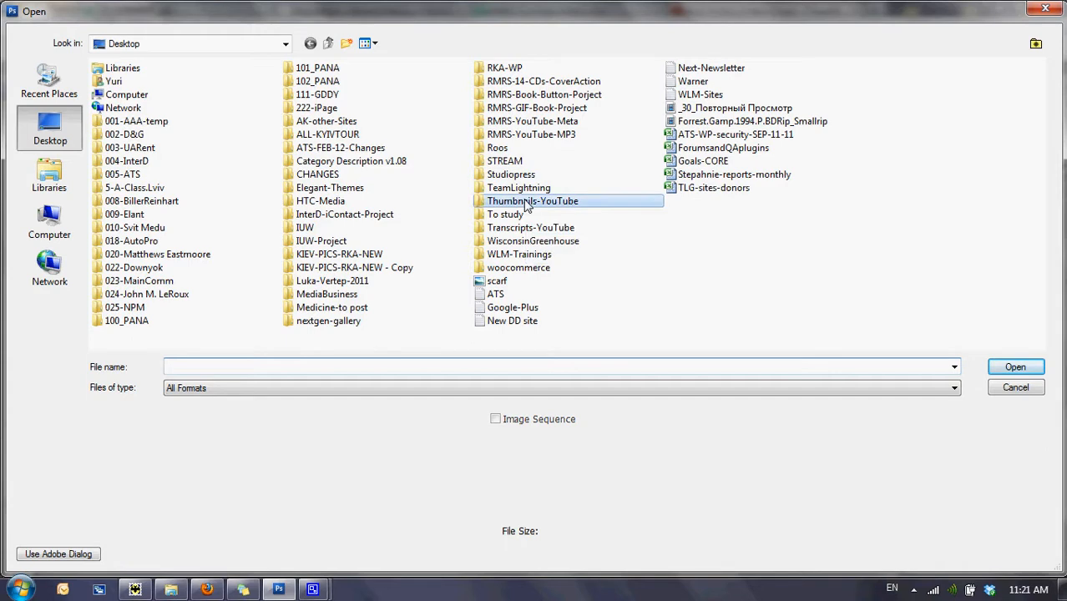
{"action": "double_click", "coordinate": [527, 203]}
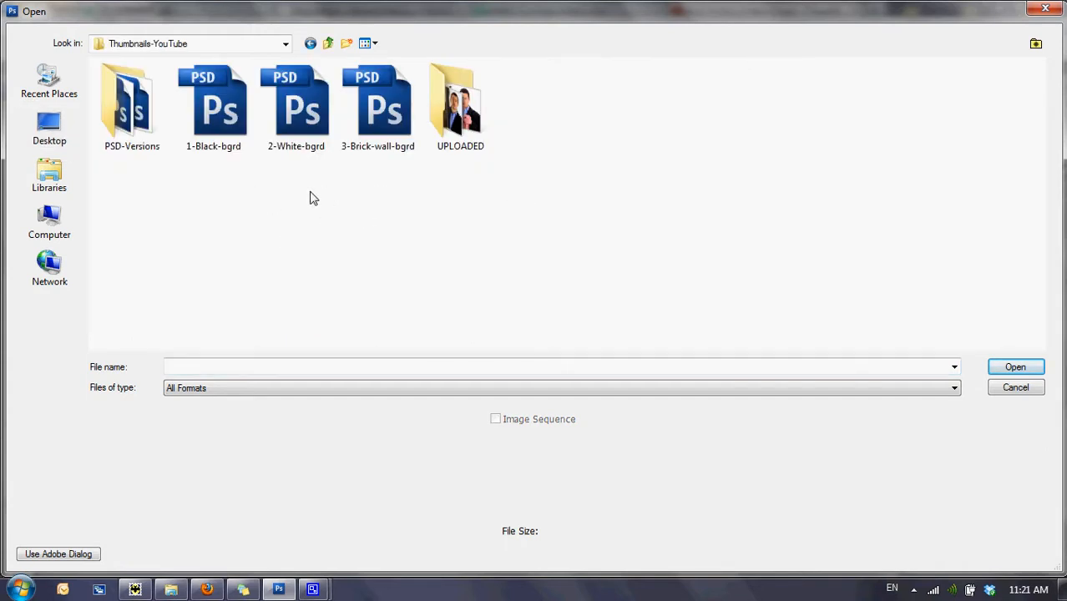
{"action": "left_click", "coordinate": [298, 115]}
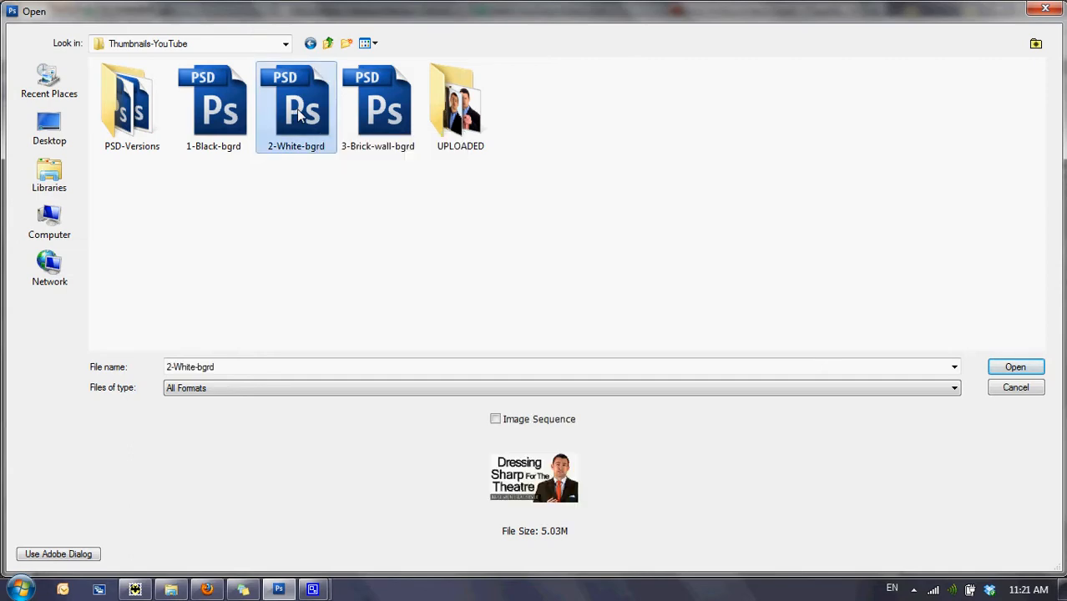
{"action": "double_click", "coordinate": [298, 115]}
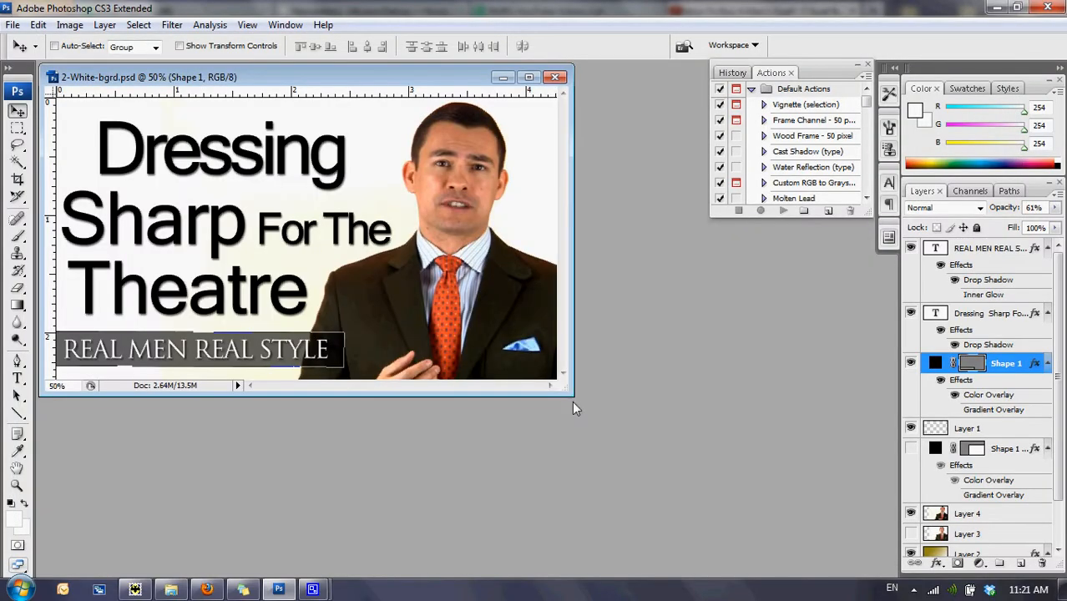
{"action": "left_click_drag", "start_coordinate": [573, 401], "coordinate": [740, 482]}
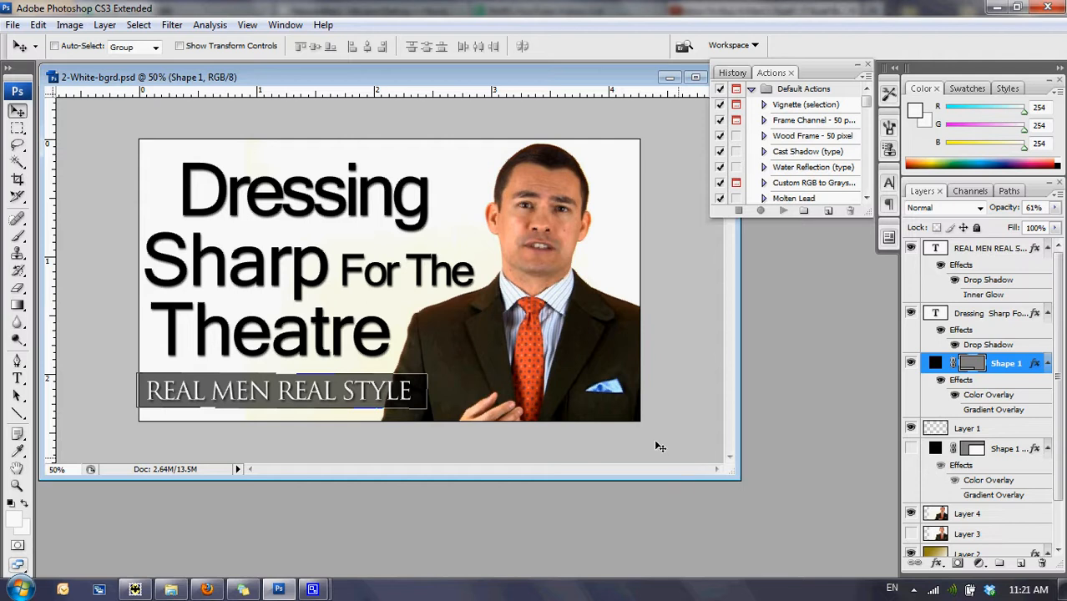
{"action": "left_click", "coordinate": [910, 514]}
Switch to Firefox and select the "7 Scarf Buying Tips" thumbnail wording in the RMRS-YouTube-Videos-List spreadsheet
{"action": "left_click", "coordinate": [210, 588]}
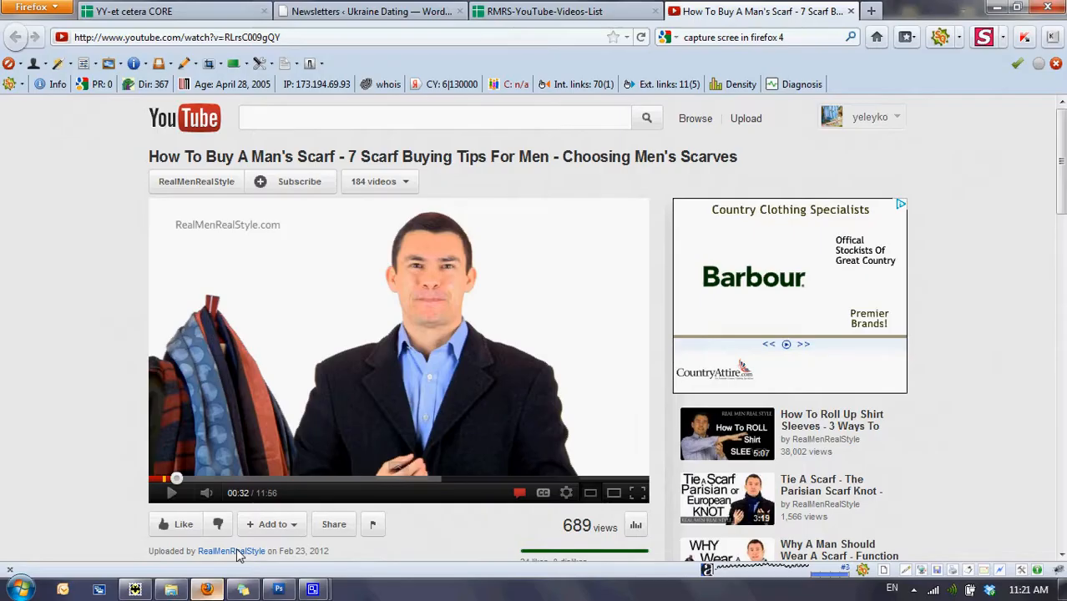
{"action": "left_click", "coordinate": [520, 14]}
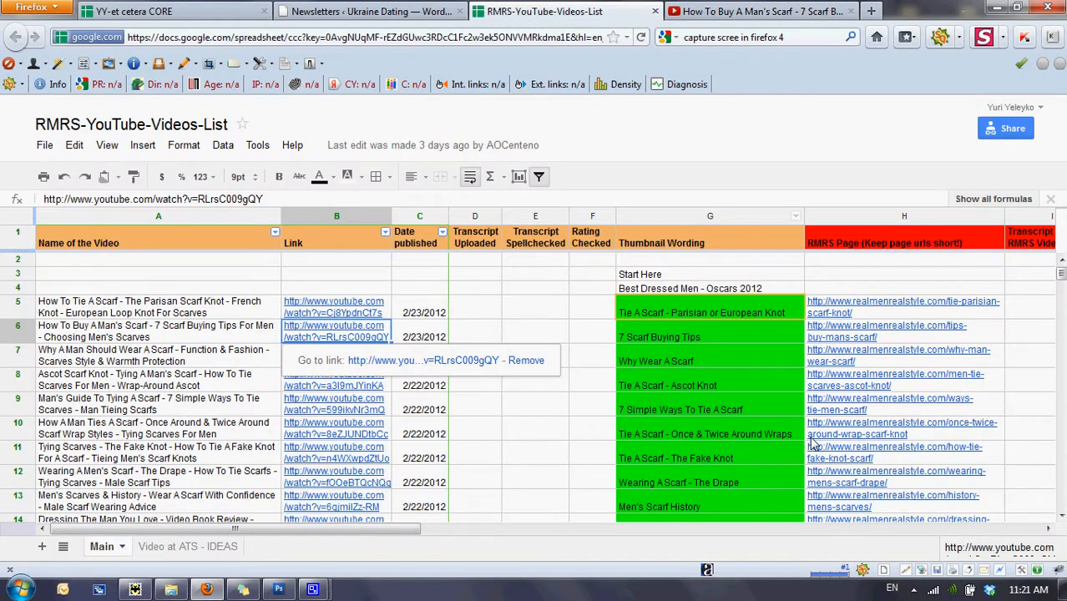
{"action": "left_click", "coordinate": [657, 338]}
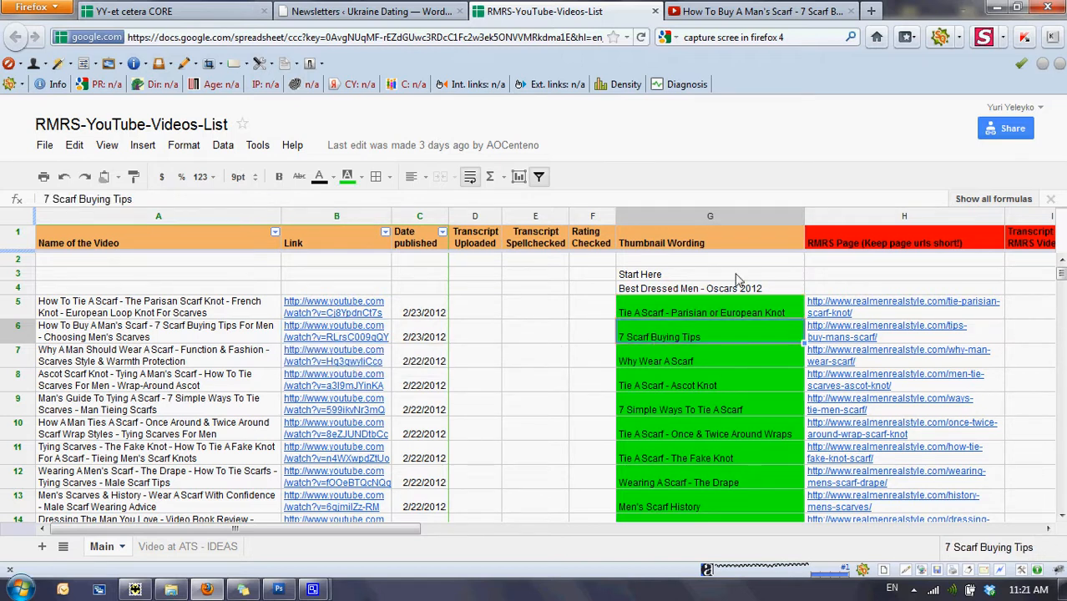
Return to Photoshop, replace the "Dressing Sharp For The Theatre" title with "7 Scarf Buying Tips" at 30 pt, and select Layer 1
{"action": "left_click", "coordinate": [278, 589]}
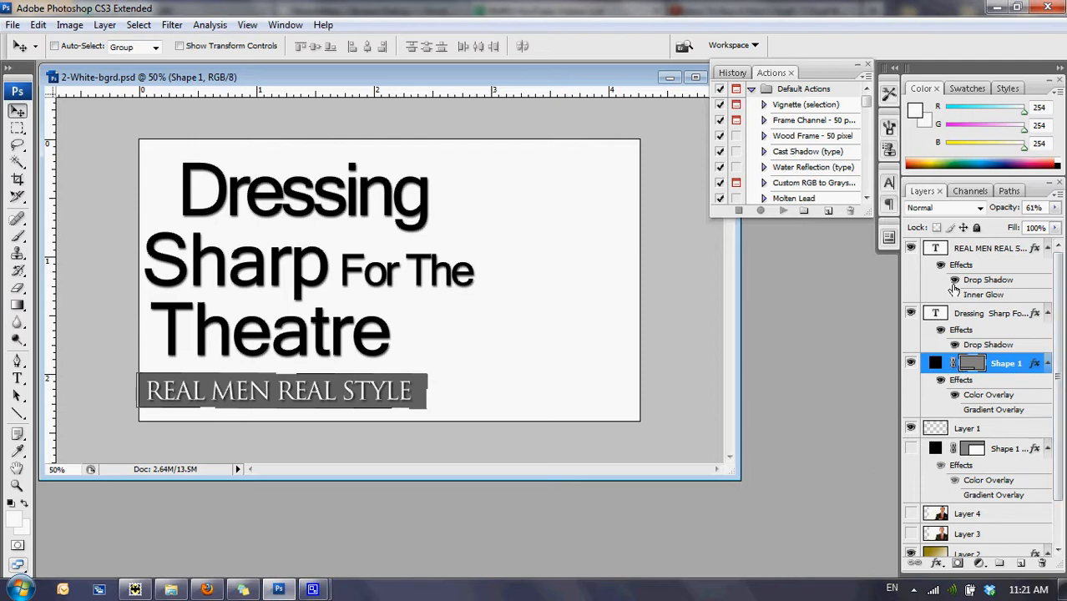
{"action": "double_click", "coordinate": [935, 313]}
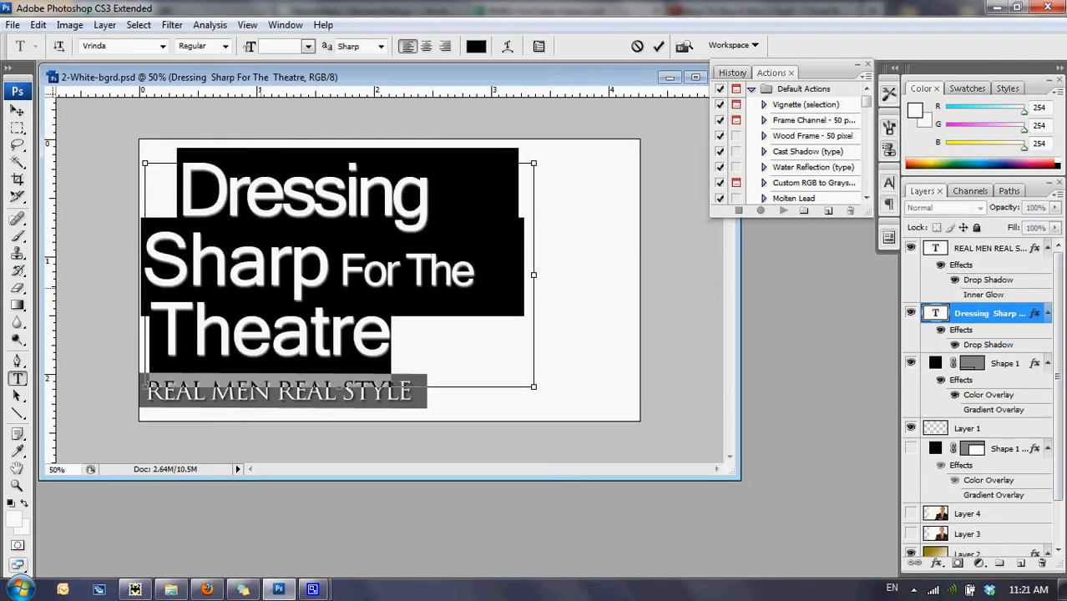
{"action": "type", "text": "7 Scarf Buying Tips"}
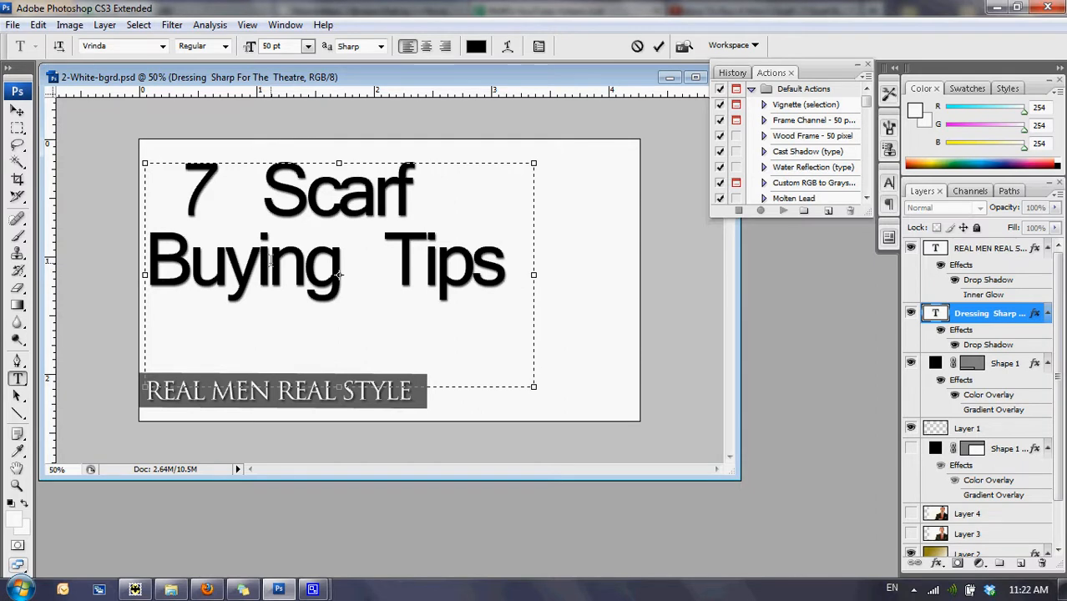
{"action": "key", "text": "ctrl+a"}
{"action": "left_click", "coordinate": [308, 46]}
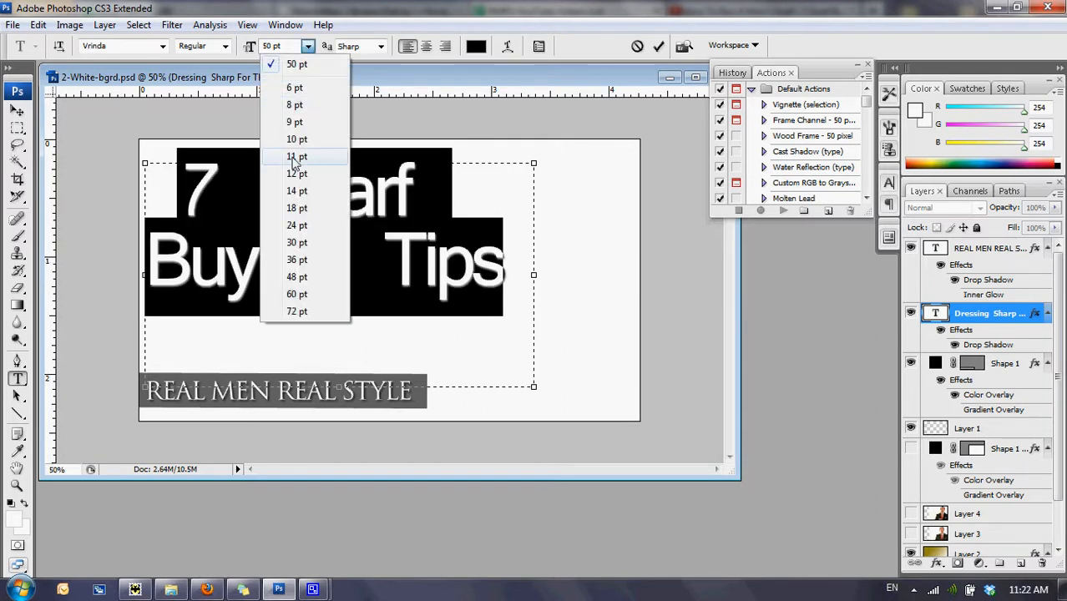
{"action": "left_click", "coordinate": [296, 242]}
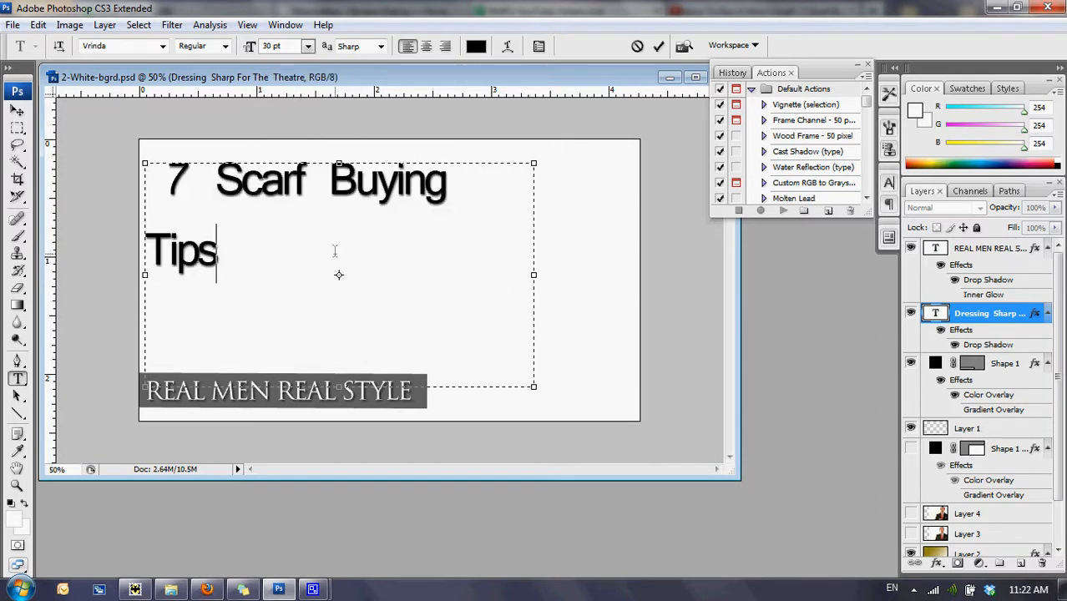
{"action": "left_click", "coordinate": [1003, 432]}
Open the scarf image from the Desktop and reposition and enlarge its document window beside the template
{"action": "key", "text": "v"}
{"action": "key", "text": "ctrl+o"}
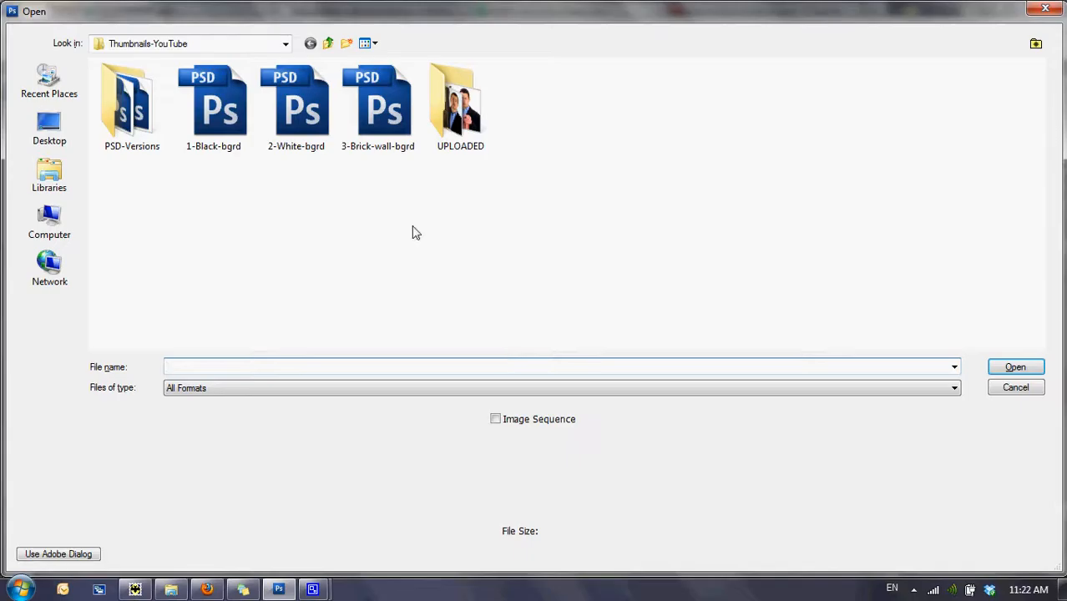
{"action": "left_click", "coordinate": [48, 123]}
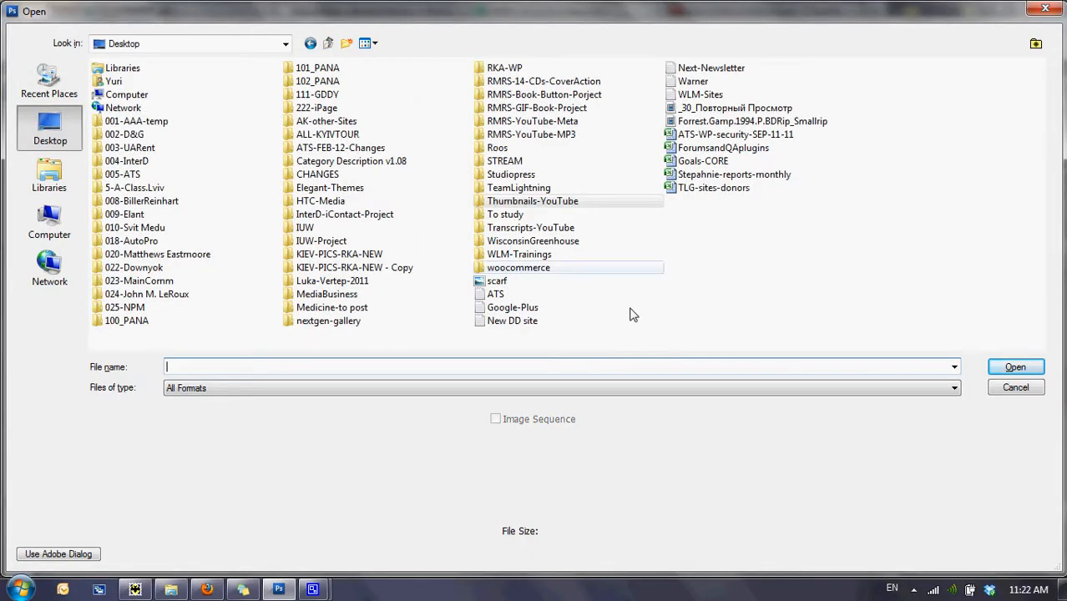
{"action": "left_click", "coordinate": [494, 282]}
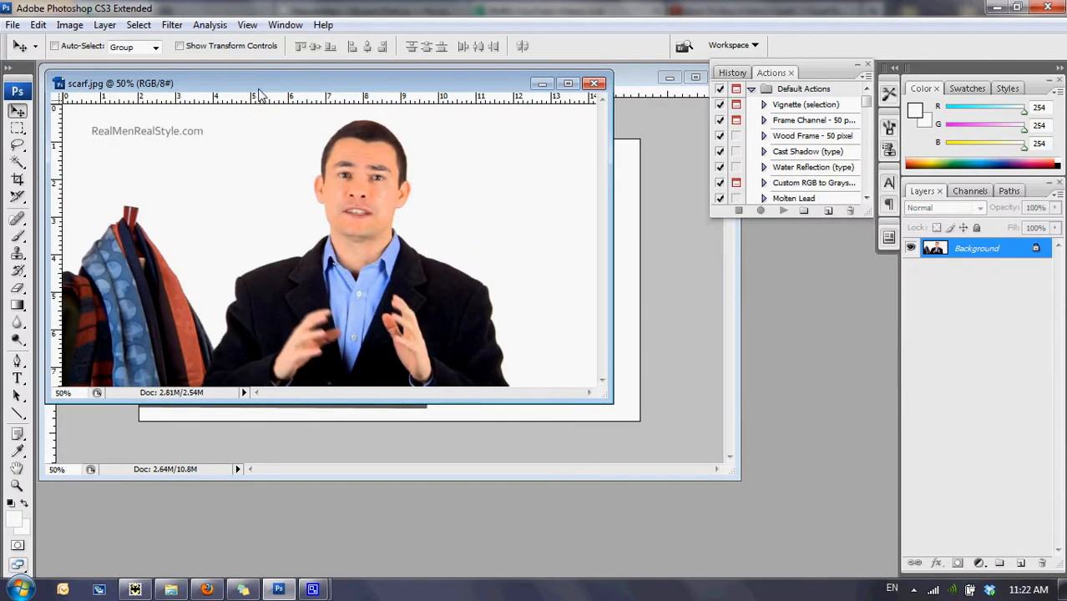
{"action": "left_click_drag", "start_coordinate": [261, 94], "coordinate": [430, 170]}
{"action": "left_click_drag", "start_coordinate": [752, 464], "coordinate": [825, 541]}
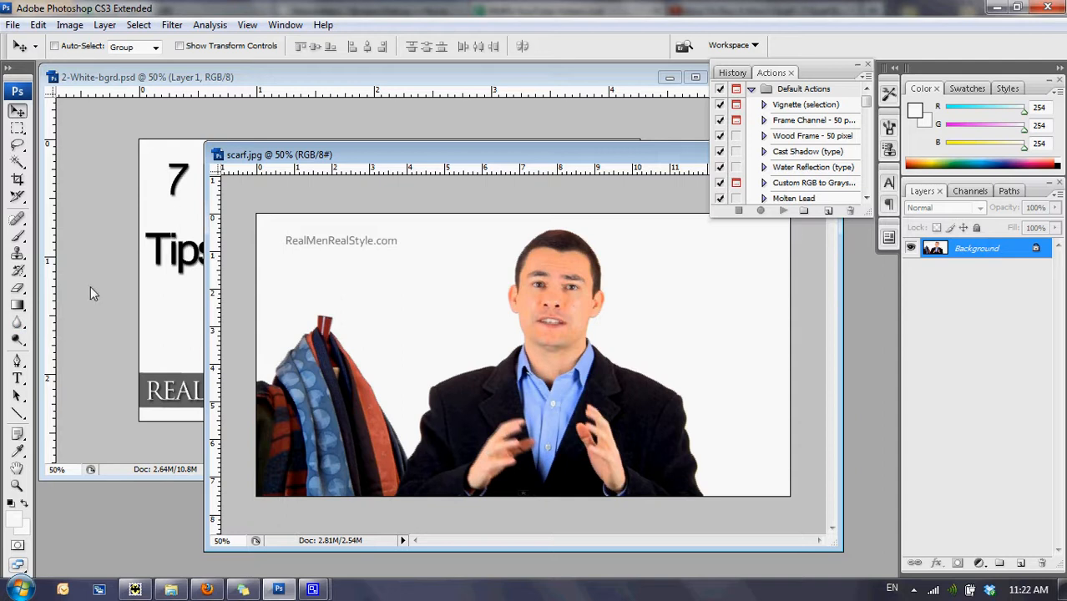
Paint over the RealMenRealStyle.com watermark and the hanging scarves with the Brush tool, size 129, in colour fefefe
{"action": "left_click", "coordinate": [19, 239]}
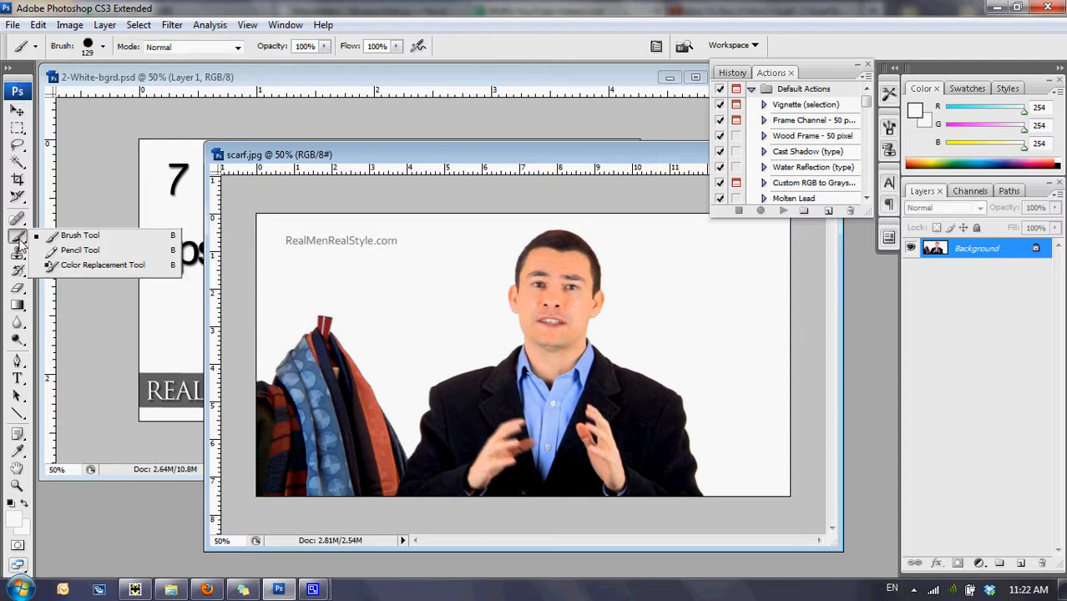
{"action": "left_click", "coordinate": [70, 238]}
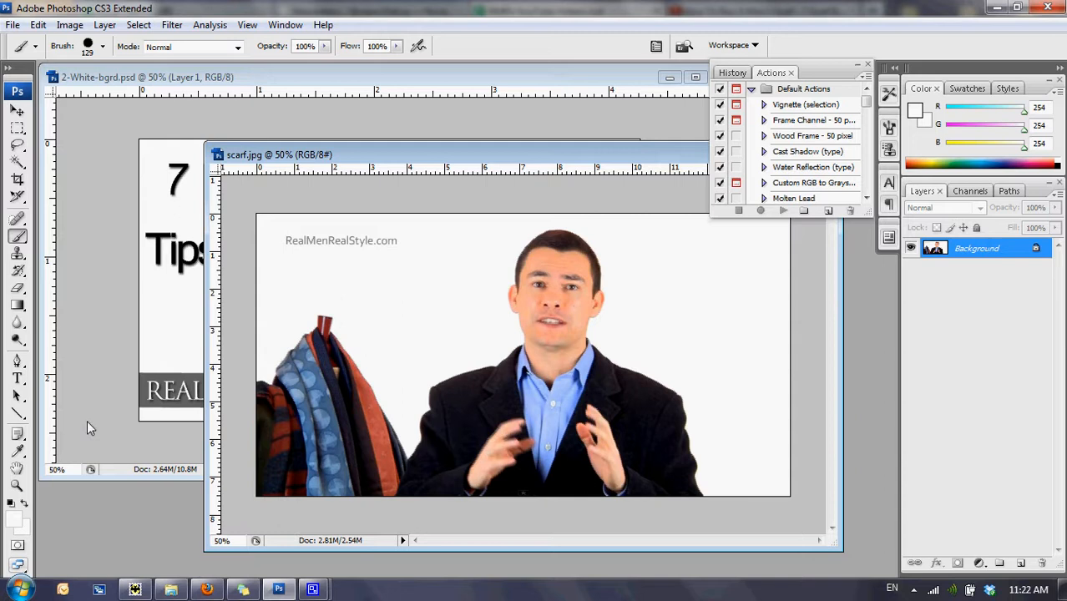
{"action": "left_click", "coordinate": [13, 518]}
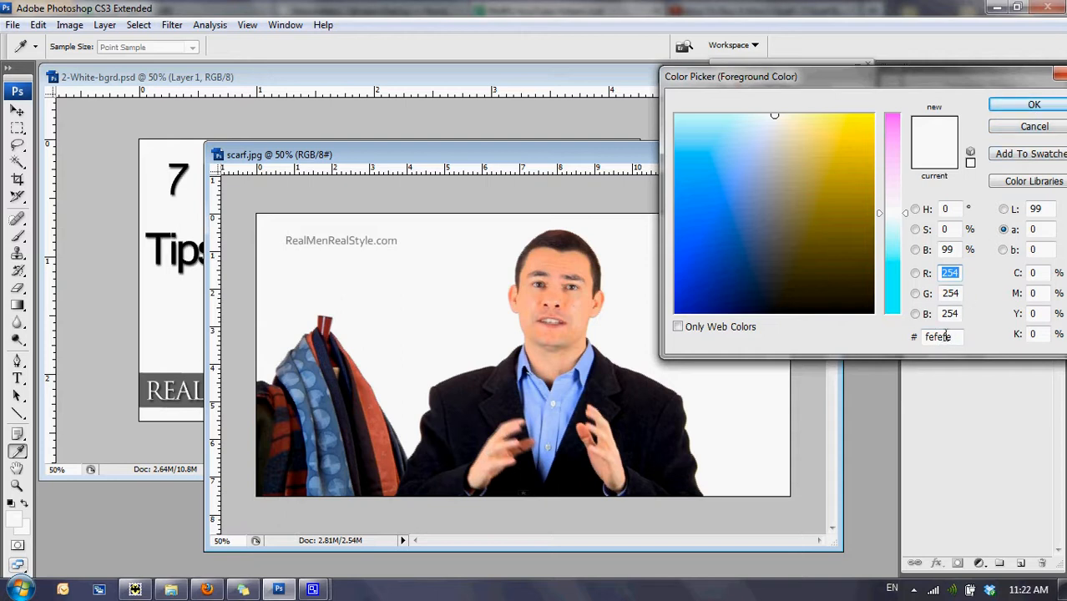
{"action": "left_click", "coordinate": [1019, 105]}
{"action": "key", "text": "b"}
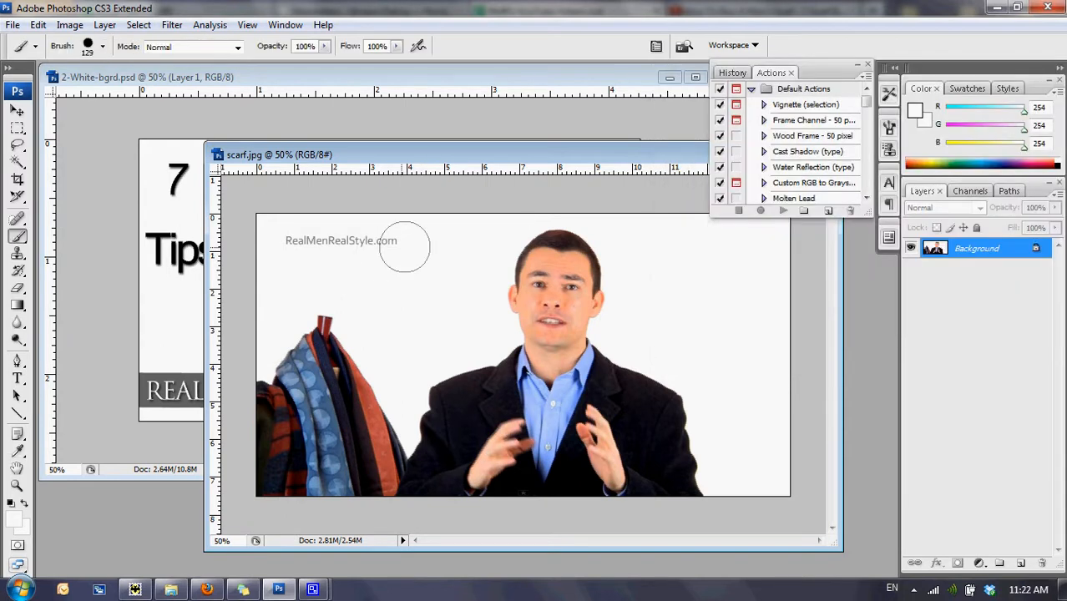
{"action": "left_click_drag", "start_coordinate": [405, 247], "coordinate": [305, 239]}
{"action": "mouse_move", "coordinate": [322, 334]}
{"action": "left_mouse_down"}
{"action": "mouse_move", "coordinate": [324, 498]}
{"action": "mouse_move", "coordinate": [279, 360]}
{"action": "mouse_move", "coordinate": [266, 477]}
{"action": "mouse_move", "coordinate": [279, 488]}
{"action": "mouse_move", "coordinate": [318, 473]}
{"action": "mouse_move", "coordinate": [351, 442]}
{"action": "mouse_move", "coordinate": [358, 370]}
{"action": "mouse_move", "coordinate": [377, 367]}
{"action": "mouse_move", "coordinate": [357, 488]}
{"action": "mouse_move", "coordinate": [382, 447]}
{"action": "mouse_move", "coordinate": [369, 488]}
{"action": "left_mouse_up"}
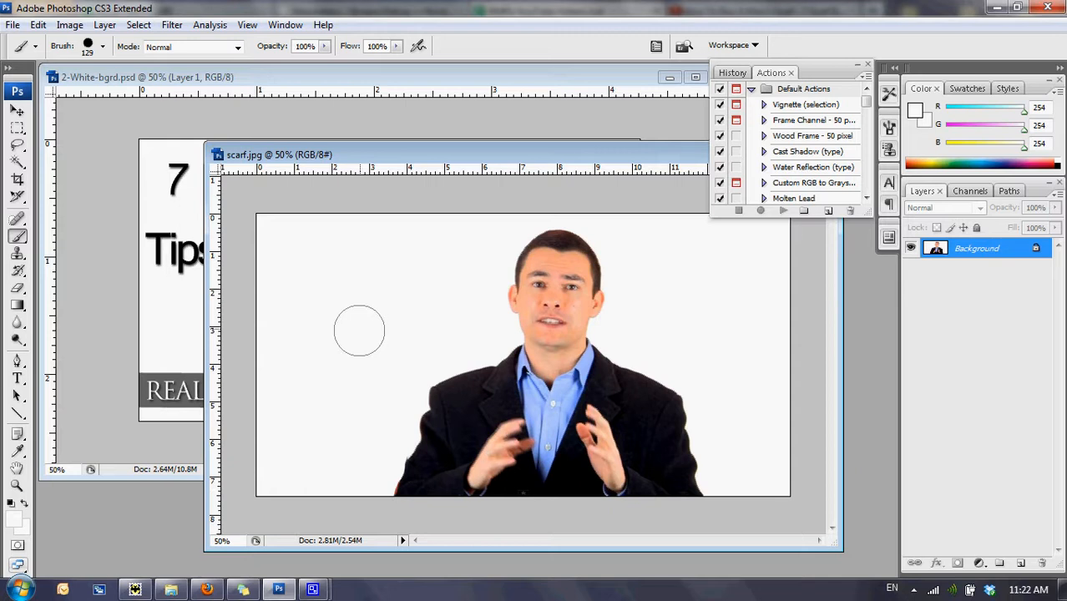
Copy the cleaned scarf picture into 2-White-bgrd.psd and position the man at the canvas's right side, flush with the bottom edge
{"action": "left_click_drag", "start_coordinate": [511, 155], "coordinate": [485, 184]}
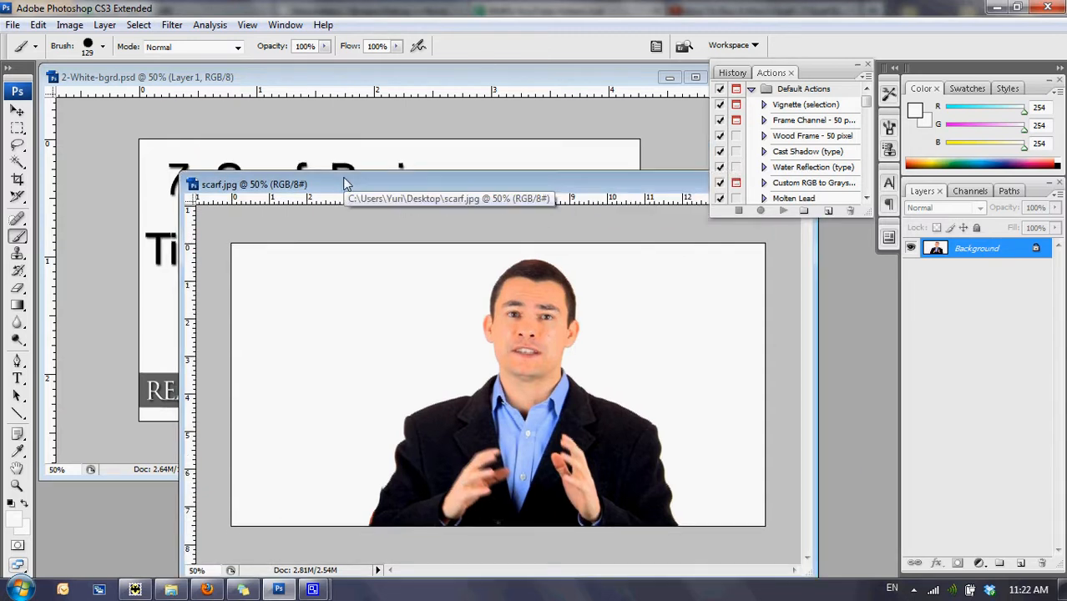
{"action": "key", "text": "v"}
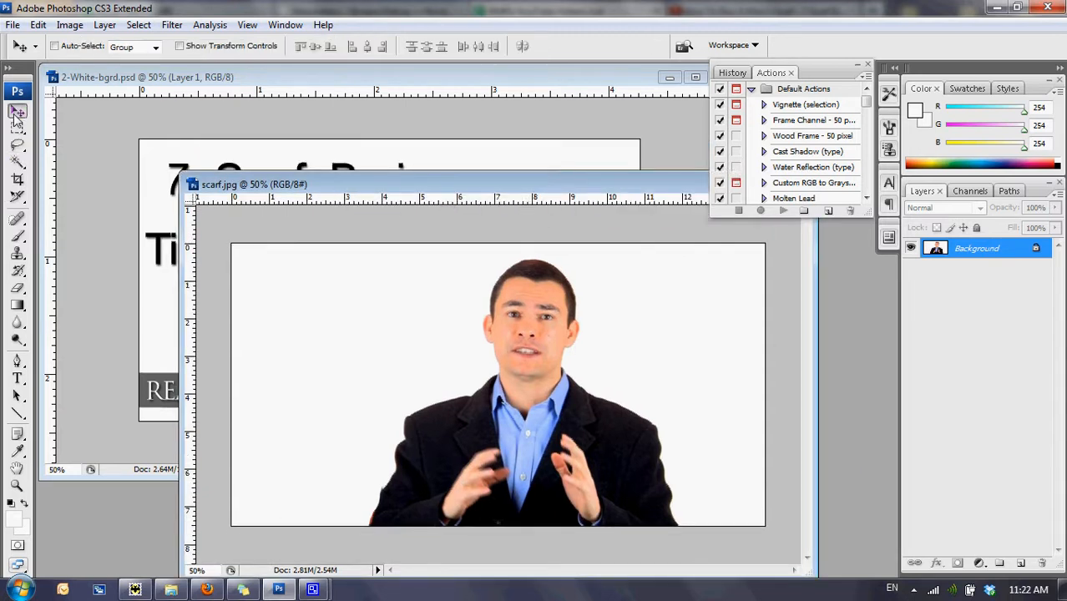
{"action": "left_click_drag", "start_coordinate": [349, 278], "coordinate": [344, 173]}
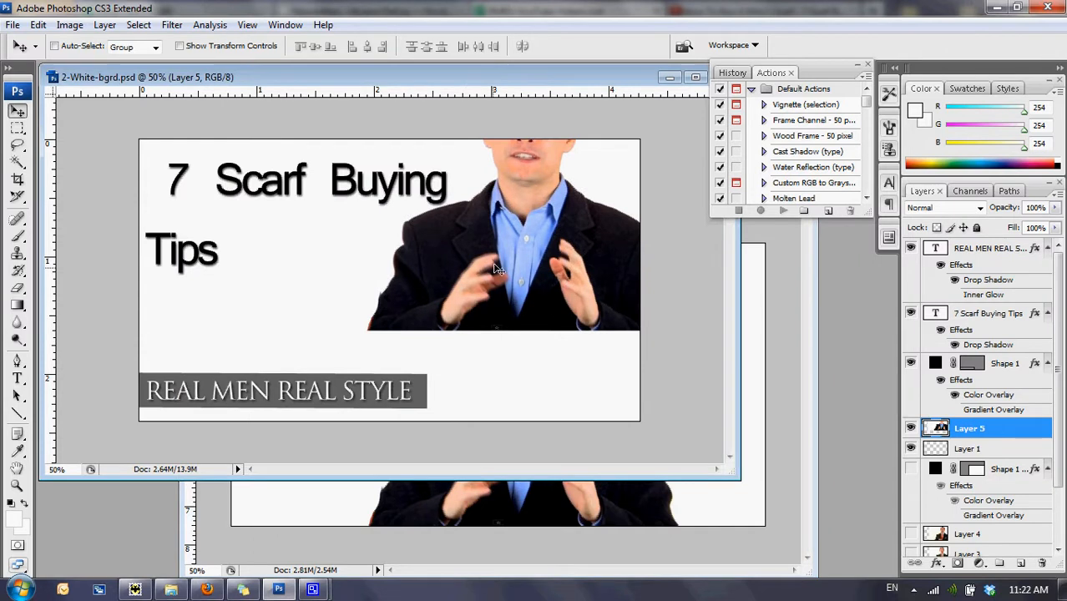
{"action": "left_click_drag", "start_coordinate": [475, 319], "coordinate": [492, 364]}
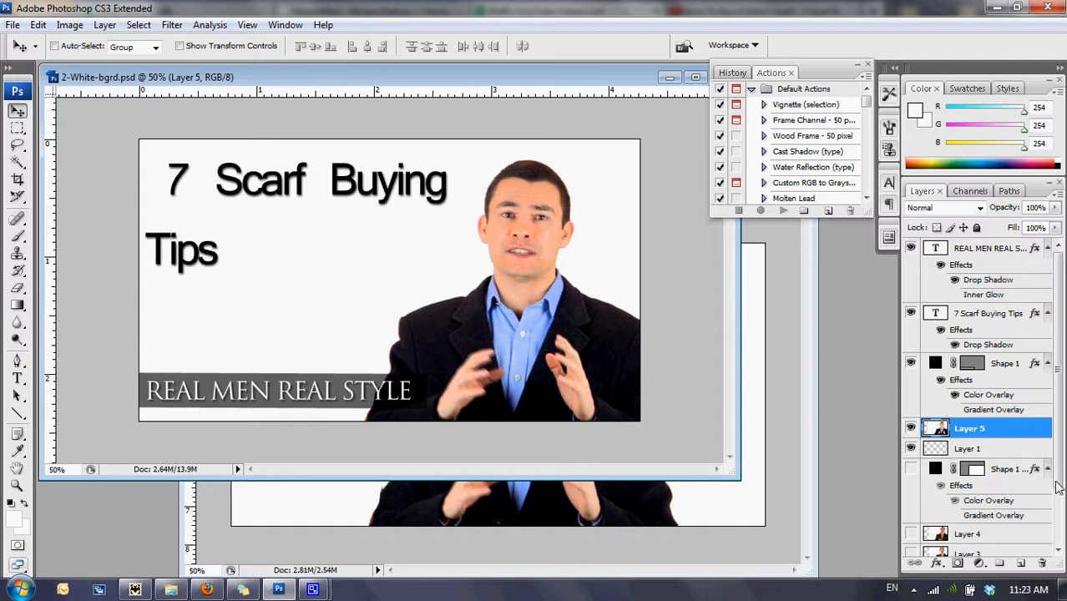
Break the "7 Scarf Buying Tips" title after "Scarf" so that "Buying Tips" starts the second line
{"action": "double_click", "coordinate": [933, 313]}
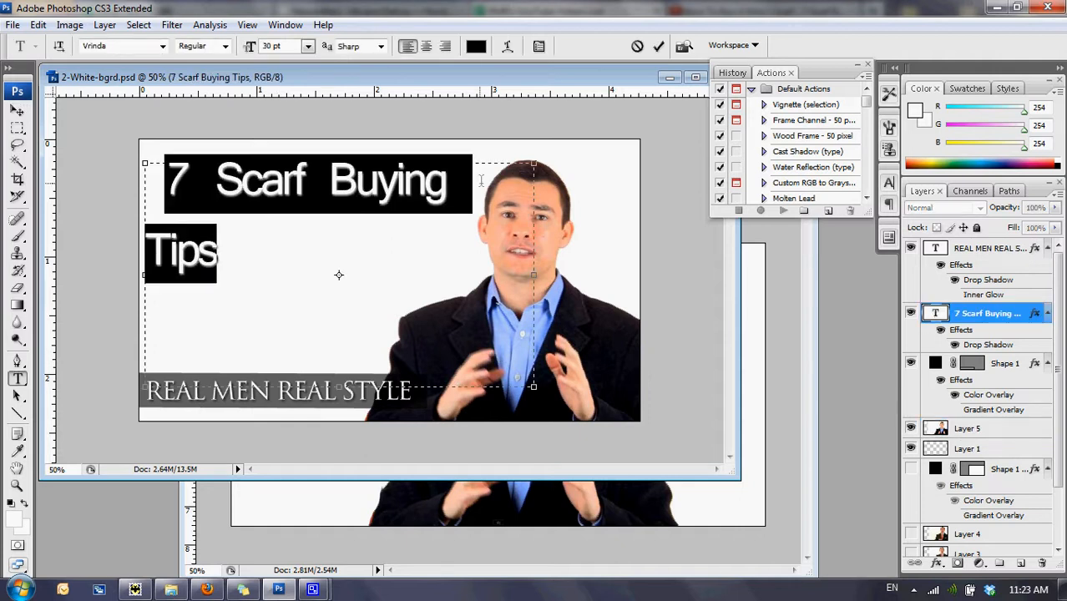
{"action": "left_click", "coordinate": [329, 183]}
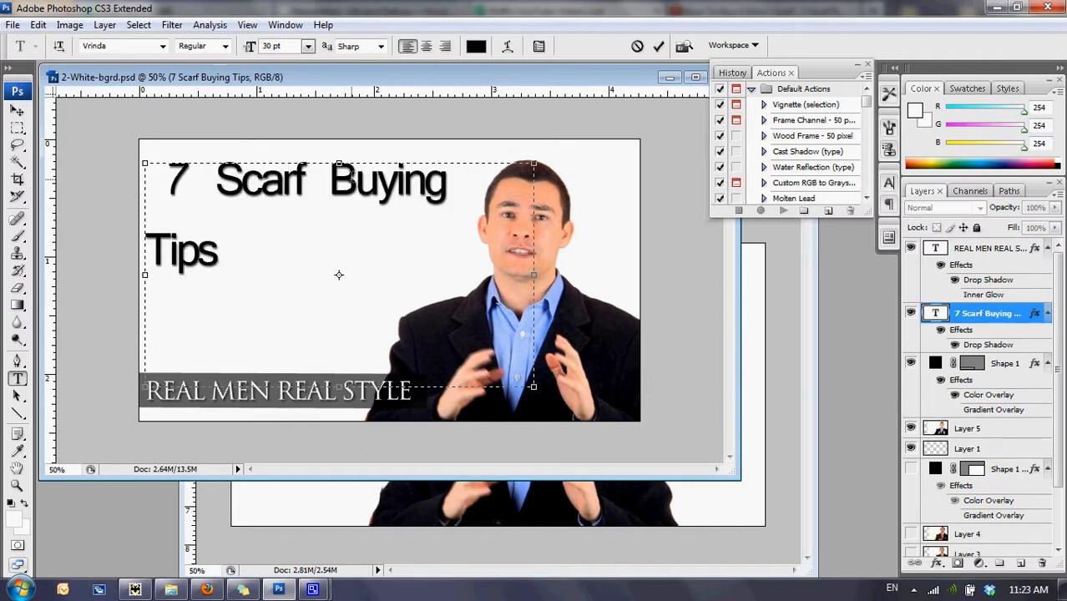
{"action": "key", "text": "Return"}
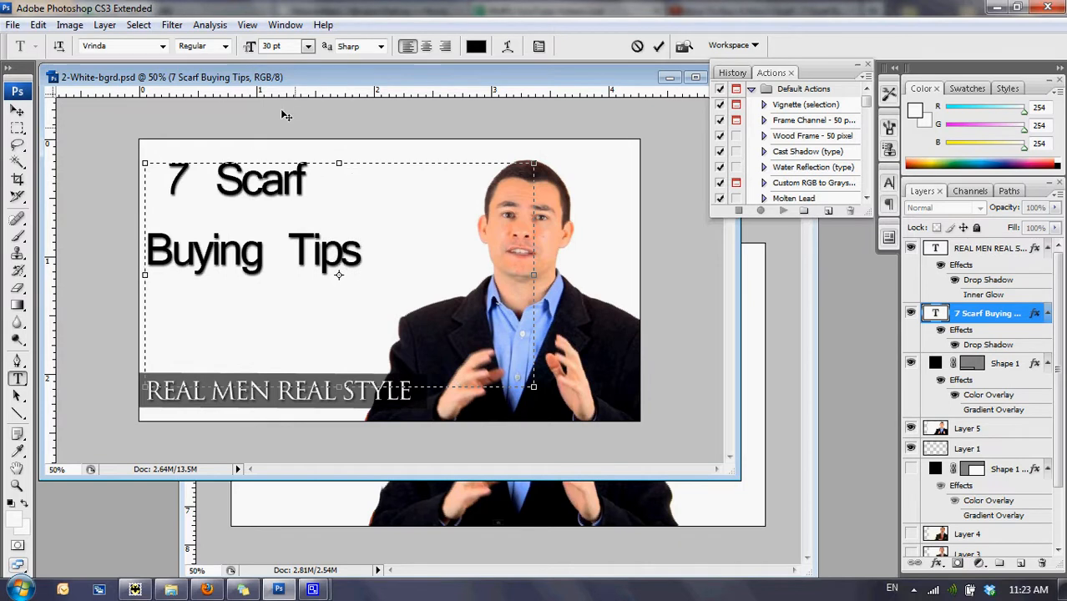
Enlarge the "7" in the title to 53 pt
{"action": "left_click", "coordinate": [194, 181]}
{"action": "left_click_drag", "start_coordinate": [183, 180], "coordinate": [162, 183]}
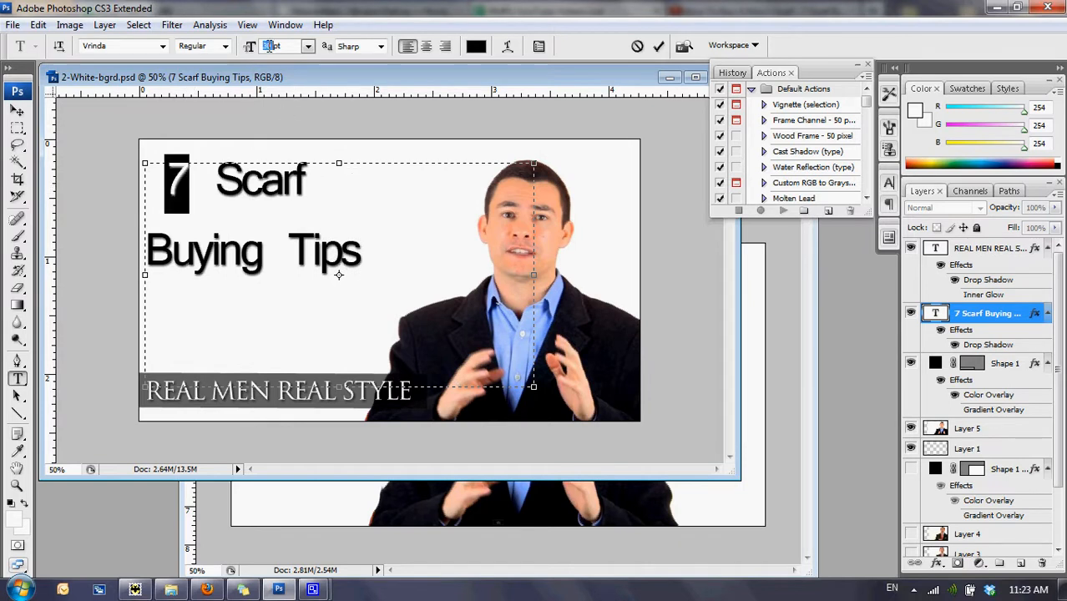
{"action": "key", "text": "Up"}
{"action": "key", "text": "Up"}
{"action": "key", "text": "Up"}
{"action": "key", "text": "Up"}
{"action": "key", "text": "Up"}
{"action": "key", "text": "Up"}
{"action": "key", "text": "Up"}
{"action": "key", "text": "Up"}
{"action": "key", "text": "Up"}
{"action": "key", "text": "Up"}
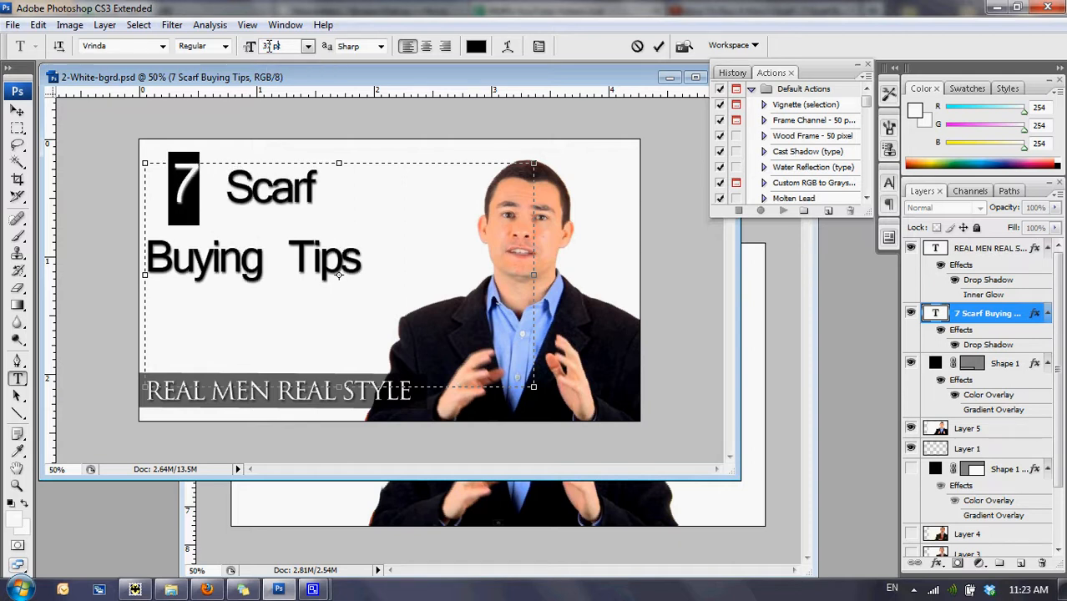
{"action": "key", "text": "Up"}
{"action": "key", "text": "Up"}
{"action": "key", "text": "Up"}
{"action": "key", "text": "Up"}
{"action": "key", "text": "Up"}
{"action": "key", "text": "Up"}
{"action": "key", "text": "Up"}
{"action": "key", "text": "Up"}
{"action": "key", "text": "Up"}
{"action": "key", "text": "Up"}
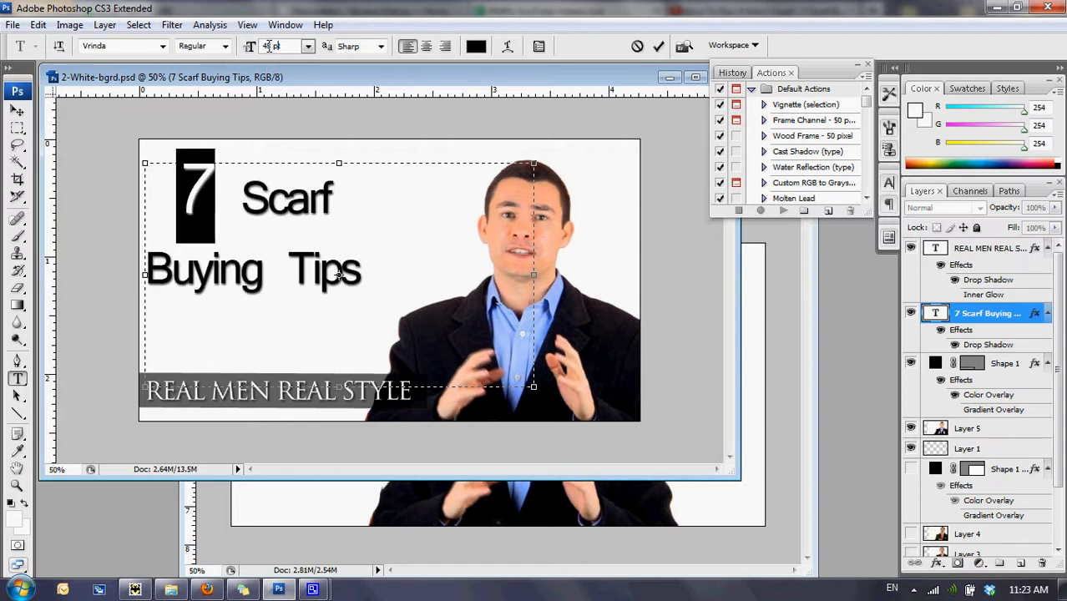
{"action": "key", "text": "Up"}
Enlarge the word "Scarf" in the title to roughly the same height as the "7"
{"action": "double_click", "coordinate": [293, 198]}
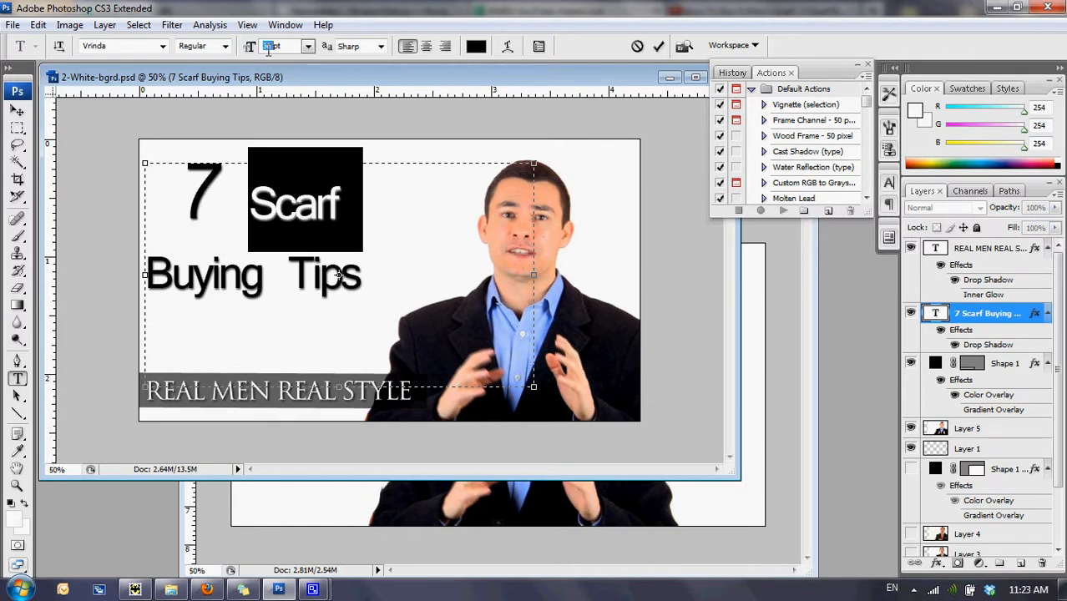
{"action": "key", "text": "Up"}
{"action": "key", "text": "Up"}
{"action": "key", "text": "Up"}
{"action": "key", "text": "Up"}
{"action": "key", "text": "Up"}
{"action": "key", "text": "Up"}
{"action": "key", "text": "Up"}
{"action": "key", "text": "Up"}
{"action": "key", "text": "Up"}
{"action": "key", "text": "Up"}
{"action": "key", "text": "Up"}
{"action": "key", "text": "Up"}
{"action": "key", "text": "Up"}
{"action": "key", "text": "Up"}
{"action": "key", "text": "Up"}
{"action": "key", "text": "Up"}
{"action": "key", "text": "Up"}
{"action": "key", "text": "Up"}
{"action": "key", "text": "Up"}
{"action": "key", "text": "Up"}
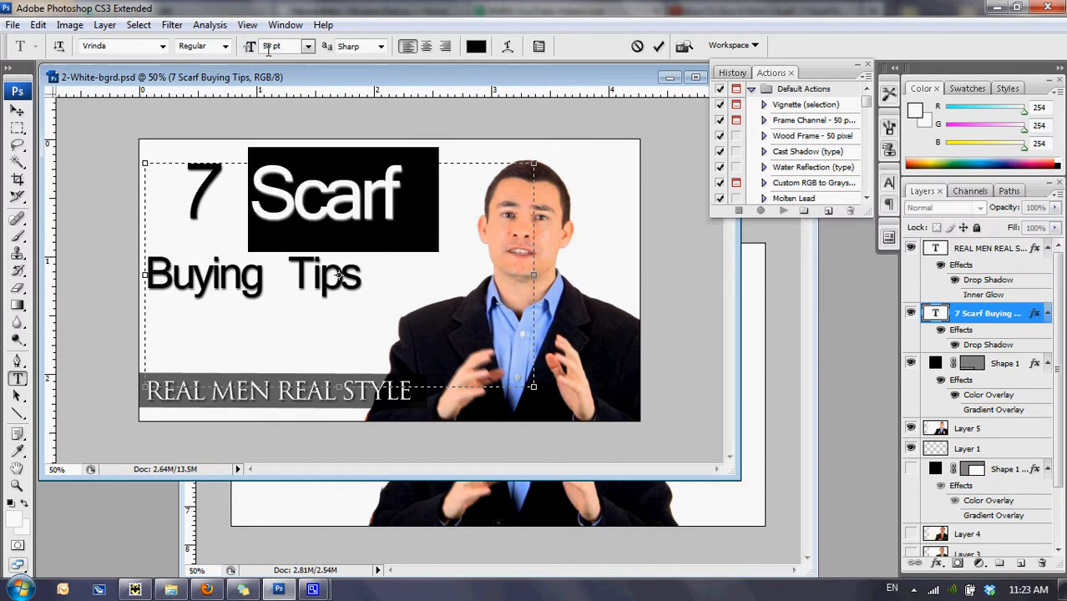
Set the font size of the title's second line, "Buying Tips", to 41 pt
{"action": "left_click", "coordinate": [242, 276]}
{"action": "double_click", "coordinate": [219, 275]}
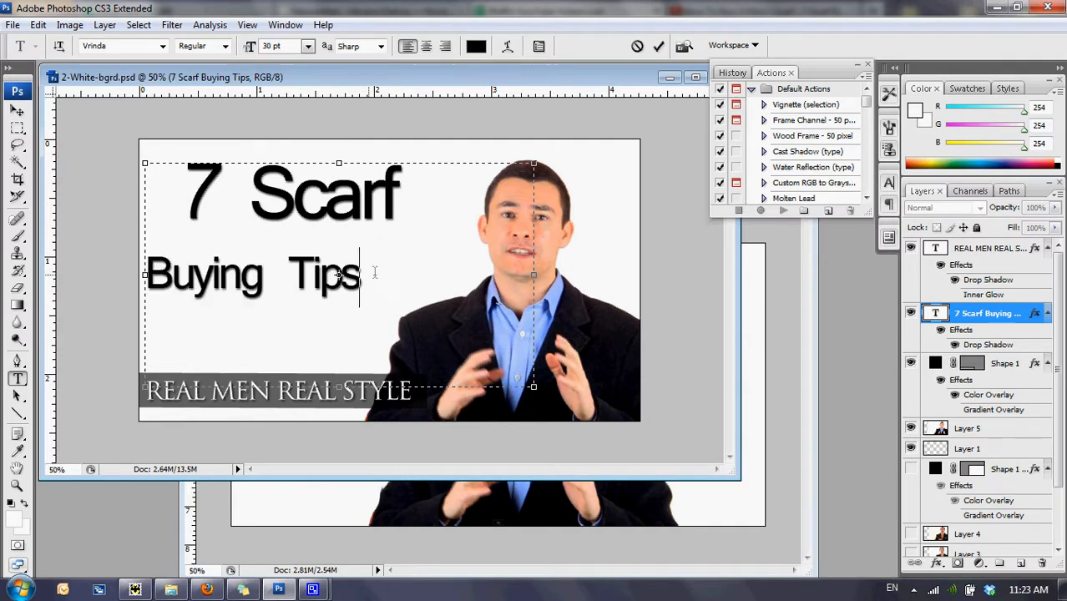
{"action": "left_click_drag", "start_coordinate": [362, 276], "coordinate": [144, 275]}
{"action": "key", "text": "Up"}
{"action": "key", "text": "Up"}
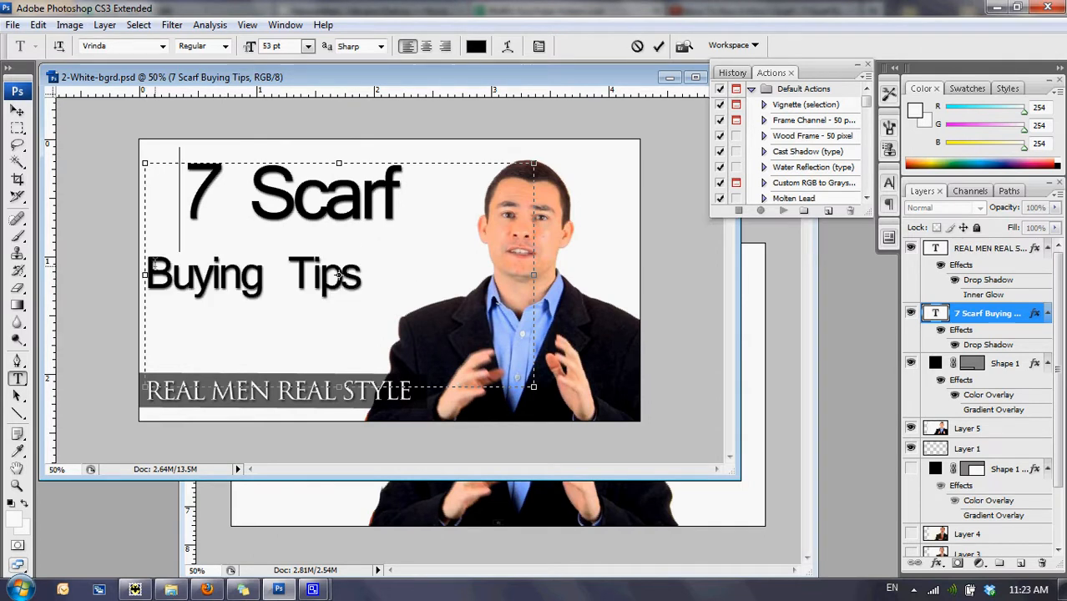
{"action": "left_click_drag", "start_coordinate": [396, 271], "coordinate": [144, 275]}
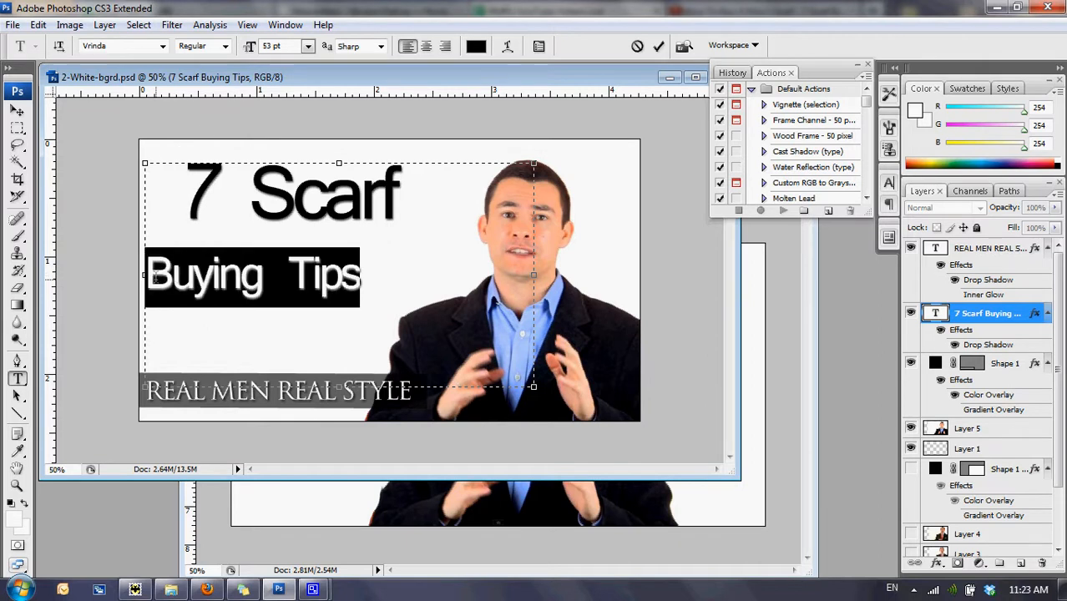
{"action": "key", "text": "Up"}
{"action": "key", "text": "Up"}
{"action": "key", "text": "Up"}
{"action": "key", "text": "Up"}
{"action": "key", "text": "Up"}
{"action": "key", "text": "Up"}
{"action": "key", "text": "Up"}
{"action": "key", "text": "Up"}
{"action": "key", "text": "Up"}
{"action": "key", "text": "Up"}
{"action": "key", "text": "Up"}
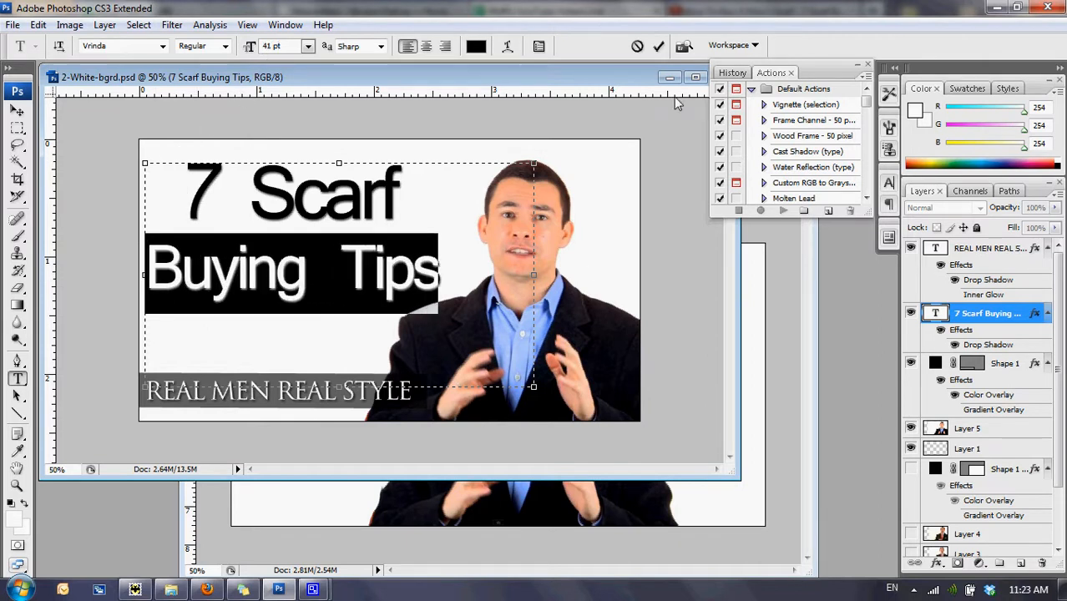
Put "Tips" on its own third line and enlarge both "Buying" and "Tips" to 49 pt
{"action": "left_click", "coordinate": [340, 266]}
{"action": "key", "text": "Return"}
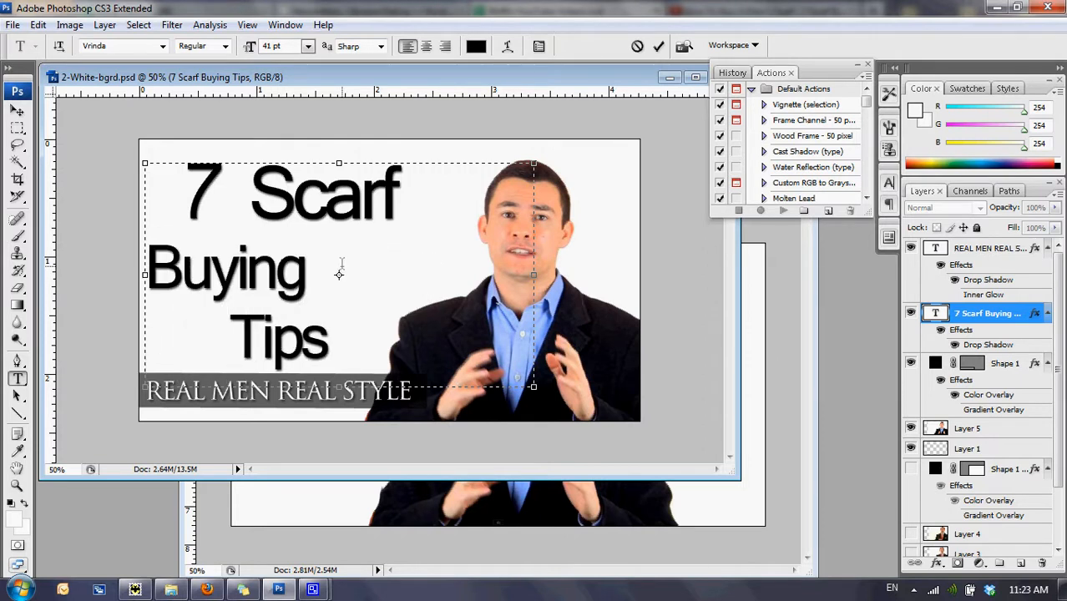
{"action": "left_click_drag", "start_coordinate": [326, 354], "coordinate": [142, 266]}
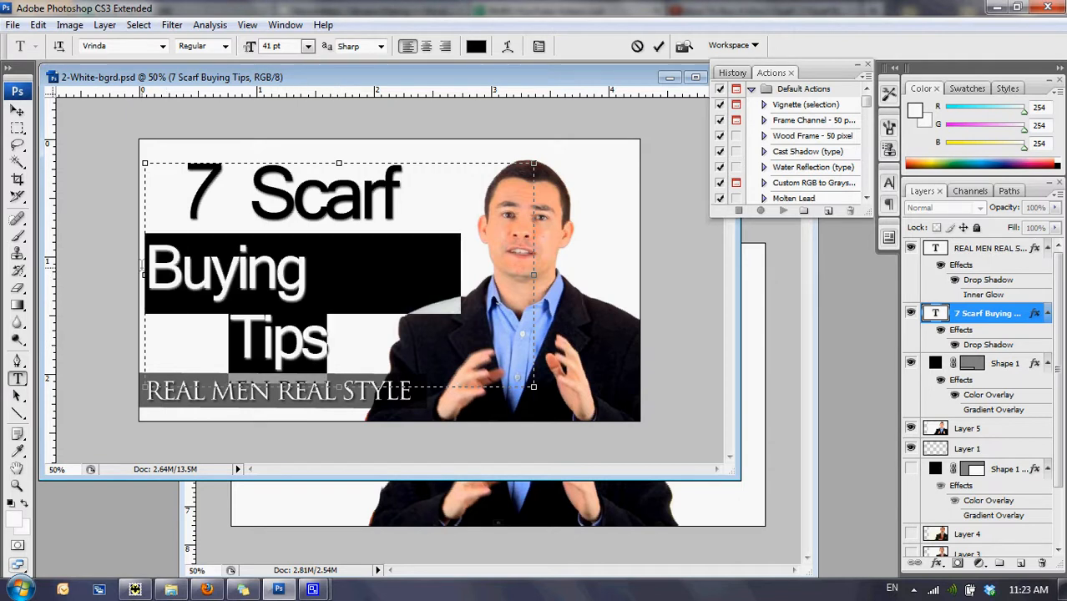
{"action": "key", "text": "Up"}
{"action": "key", "text": "Up"}
{"action": "key", "text": "Up"}
{"action": "key", "text": "Up"}
{"action": "key", "text": "Up"}
{"action": "key", "text": "Up"}
{"action": "key", "text": "Up"}
{"action": "key", "text": "Up"}
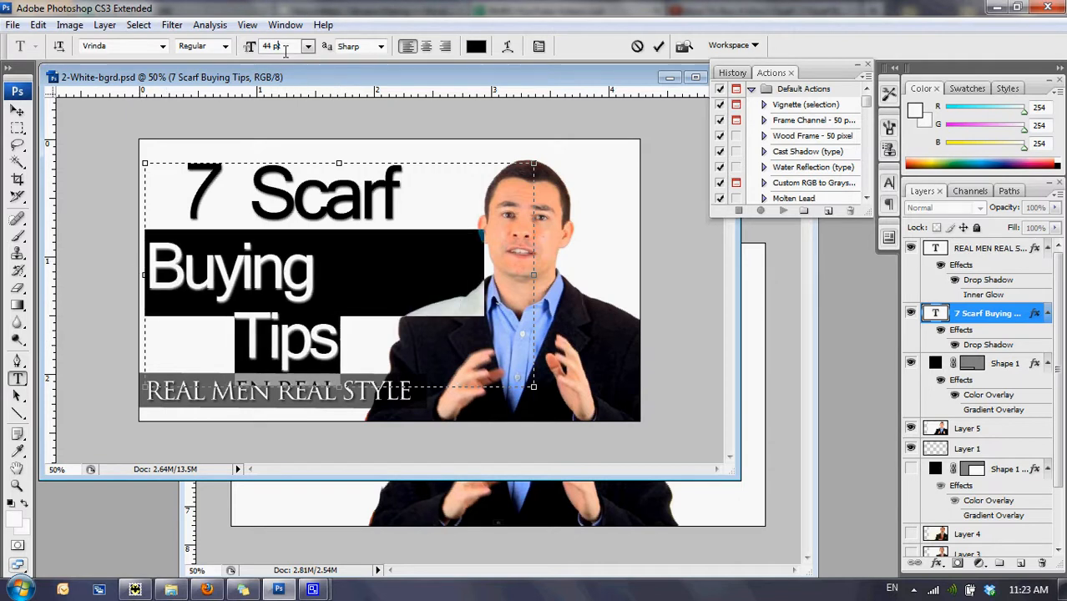
Increase the font size of the title's "7" to 64 pt
{"action": "left_click", "coordinate": [309, 215]}
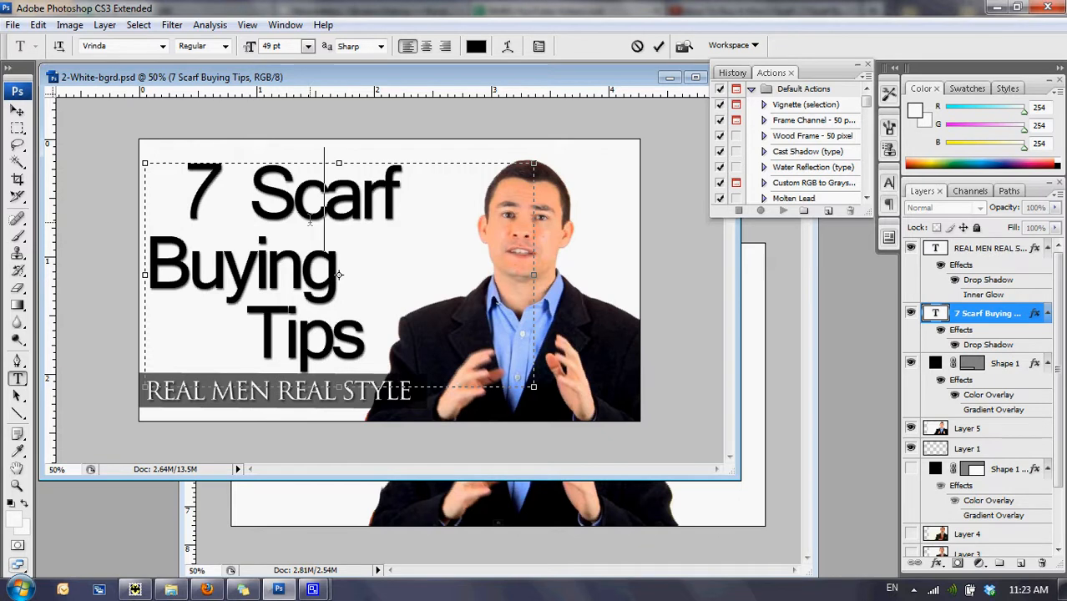
{"action": "left_click_drag", "start_coordinate": [224, 178], "coordinate": [184, 170]}
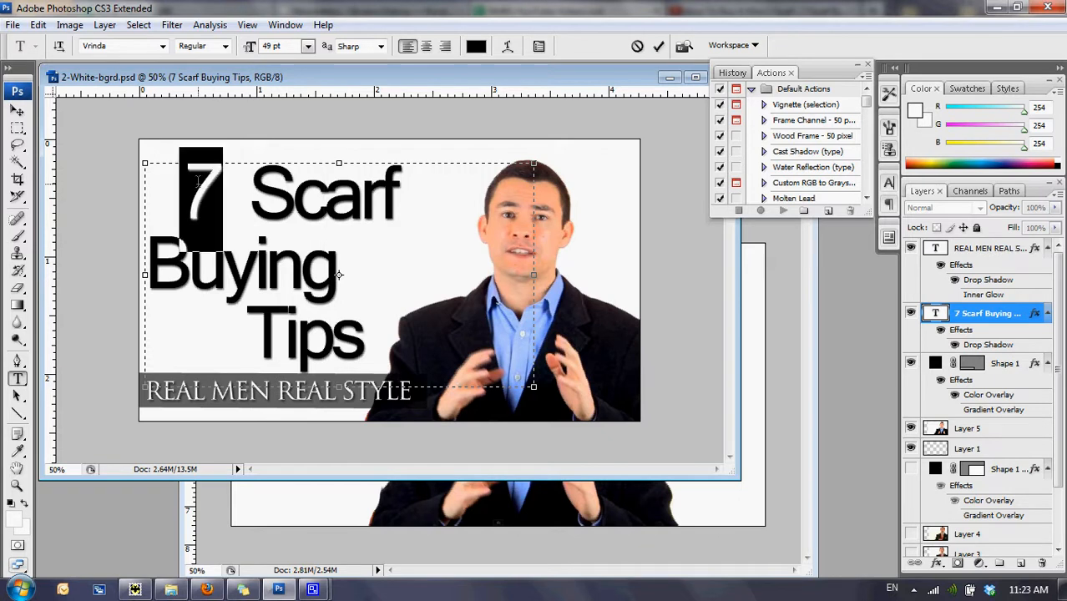
{"action": "left_click", "coordinate": [266, 45]}
{"action": "key", "text": "Up"}
{"action": "key", "text": "Up"}
{"action": "key", "text": "Up"}
{"action": "key", "text": "Up"}
{"action": "key", "text": "Up"}
{"action": "key", "text": "Up"}
{"action": "key", "text": "Up"}
{"action": "key", "text": "Up"}
{"action": "key", "text": "Up"}
{"action": "key", "text": "Up"}
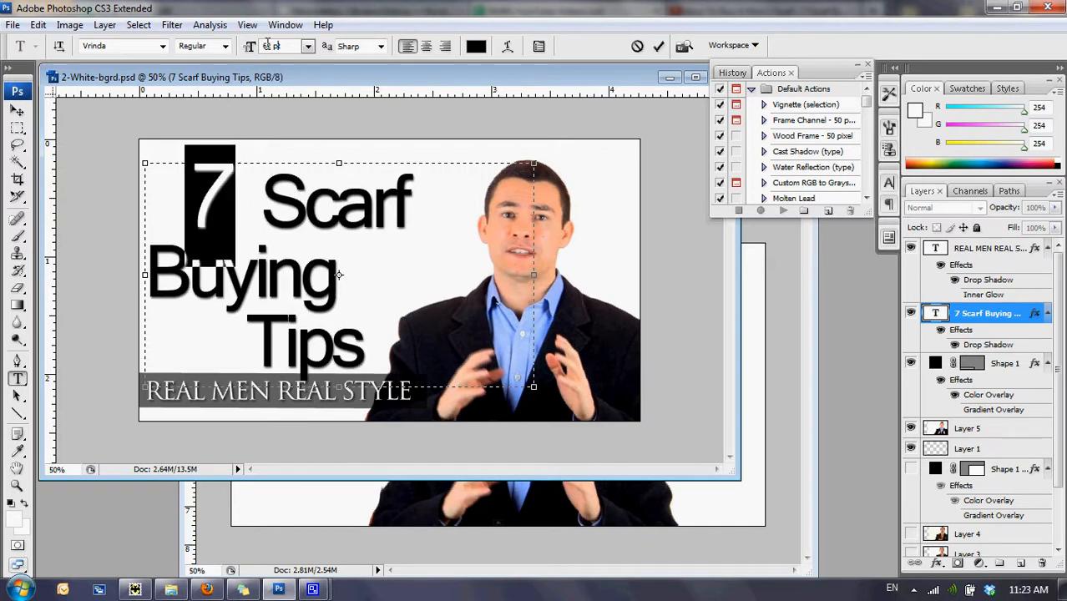
Tighten the kerning between "7" and "Scarf" to bring the word closer to the number
{"action": "left_click", "coordinate": [265, 199]}
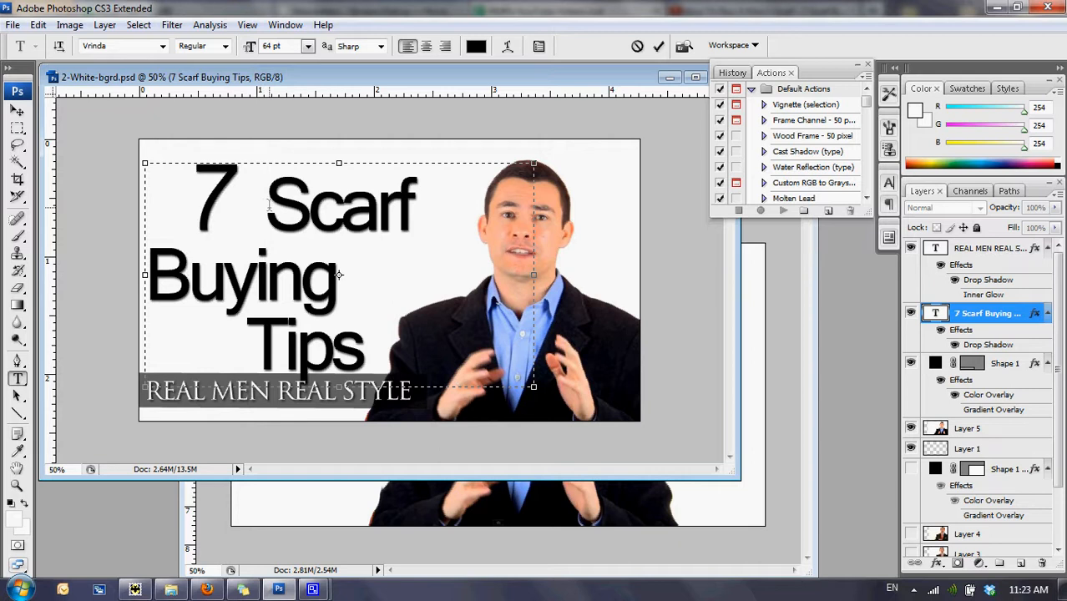
{"action": "key", "text": "alt+Left"}
{"action": "key", "text": "alt+Left"}
{"action": "key", "text": "alt+Left"}
{"action": "key", "text": "alt+Left"}
{"action": "key", "text": "alt+Left"}
{"action": "key", "text": "alt+Left"}
{"action": "key", "text": "alt+Left"}
{"action": "key", "text": "alt+Left"}
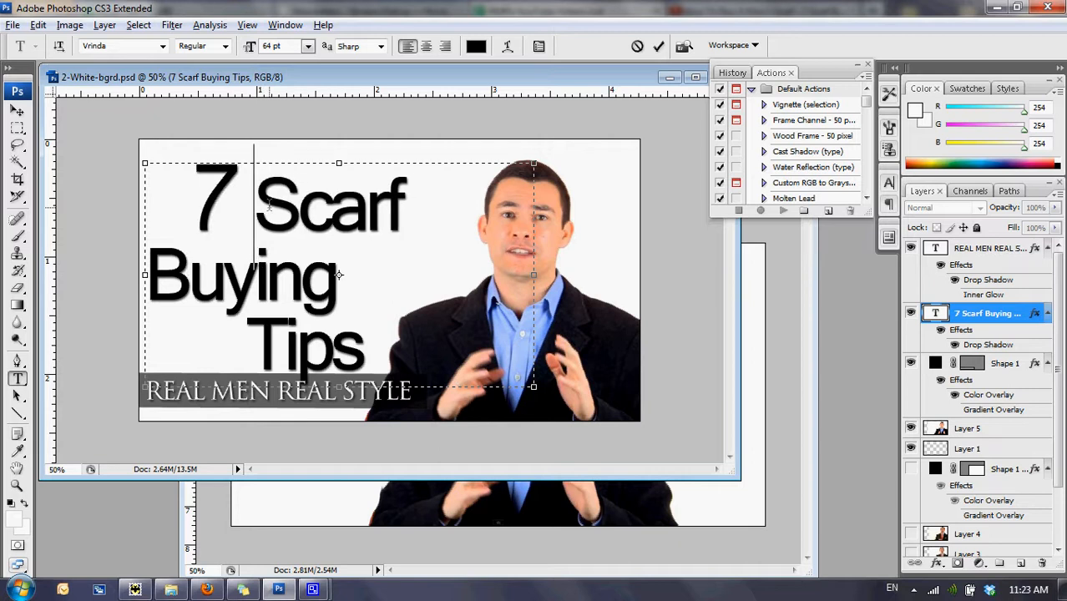
Shift the word "Buying" slightly to the right by widening the kerning in front of it
{"action": "left_click", "coordinate": [154, 288]}
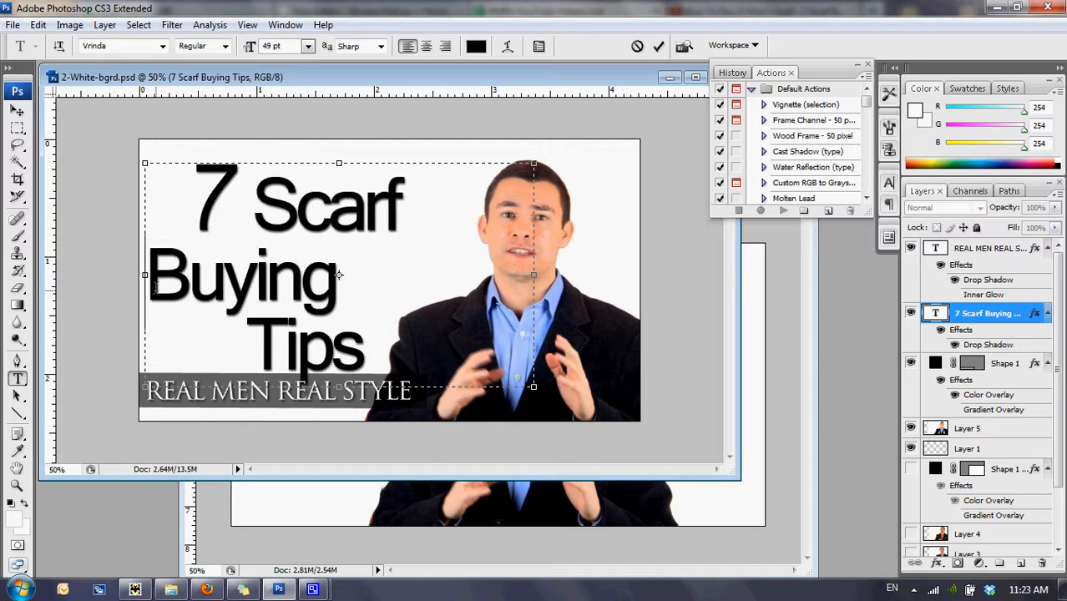
{"action": "key", "text": "alt+Right"}
{"action": "key", "text": "alt+Right"}
{"action": "key", "text": "alt+Right"}
{"action": "key", "text": "alt+Right"}
{"action": "key", "text": "alt+Right"}
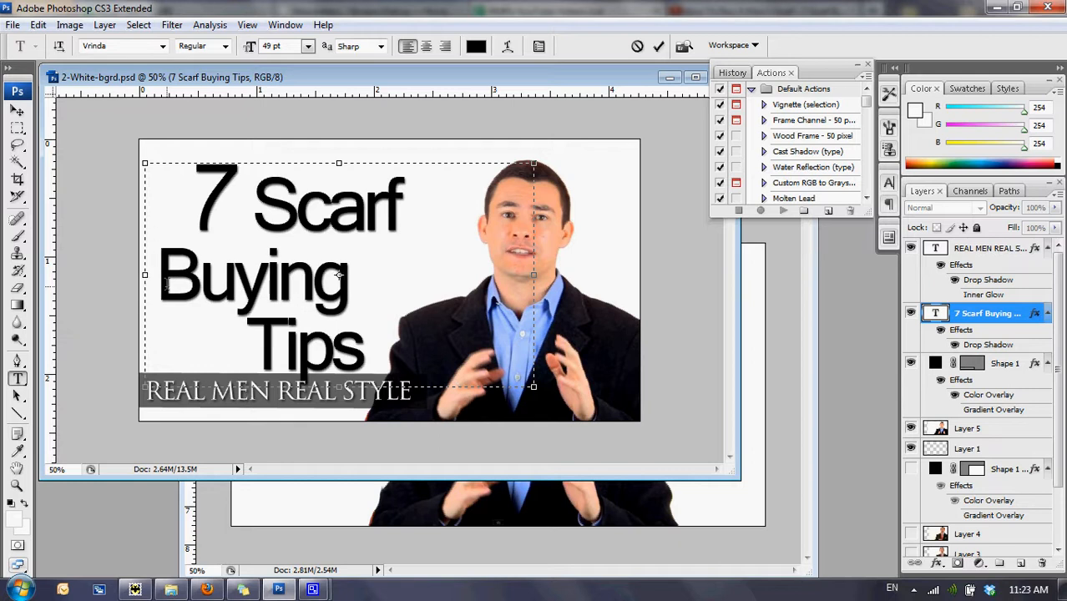
Move the whole title up clear of the REAL MEN REAL STYLE banner and nudge it slightly left
{"action": "left_click", "coordinate": [18, 111]}
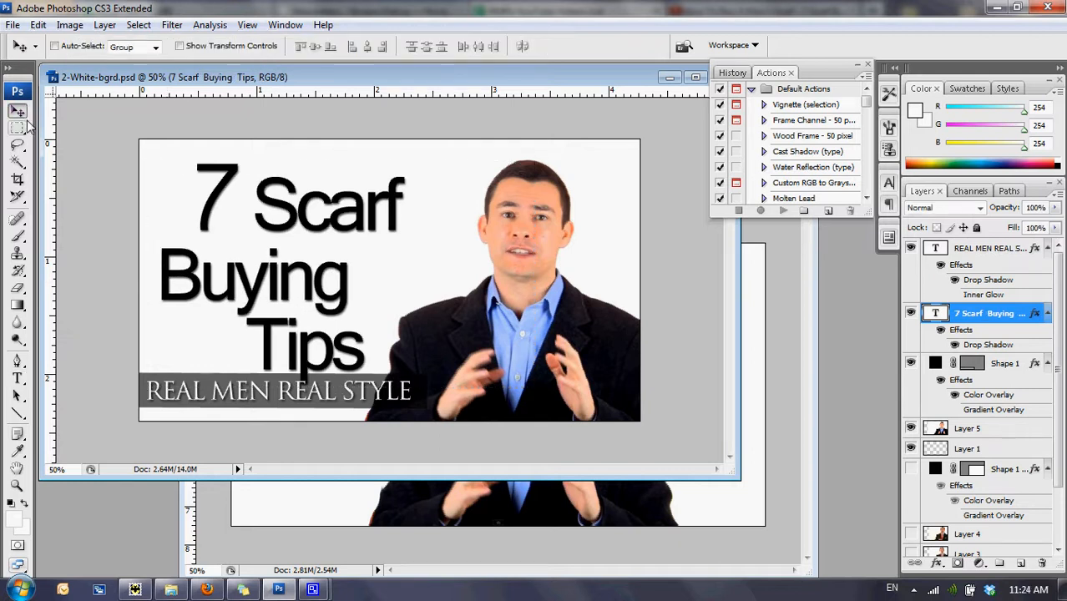
{"action": "key", "text": "Up"}
{"action": "key", "text": "Up"}
{"action": "key", "text": "Up"}
{"action": "key", "text": "Up"}
{"action": "key", "text": "Up"}
{"action": "key", "text": "Up"}
{"action": "key", "text": "Up"}
{"action": "key", "text": "Up"}
{"action": "key", "text": "Up"}
{"action": "key", "text": "Up"}
{"action": "key", "text": "Up"}
{"action": "key", "text": "Up"}
{"action": "key", "text": "Up"}
{"action": "key", "text": "Up"}
{"action": "key", "text": "Up"}
{"action": "key", "text": "Up"}
{"action": "key", "text": "Up"}
{"action": "key", "text": "Up"}
{"action": "key", "text": "Up"}
{"action": "key", "text": "Up"}
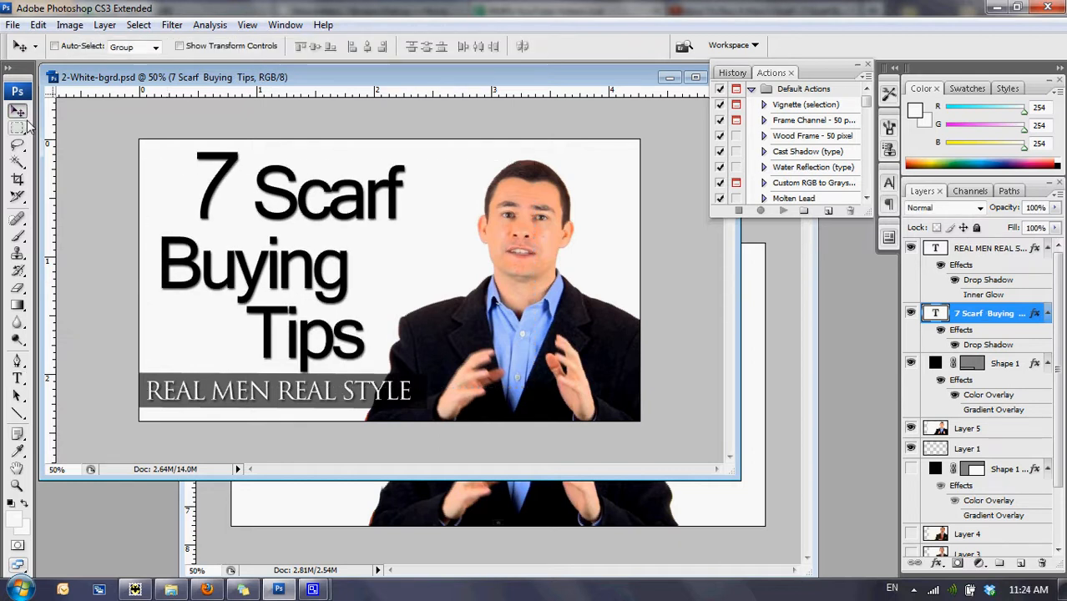
{"action": "key", "text": "Left"}
{"action": "key", "text": "Left"}
{"action": "key", "text": "Left"}
{"action": "key", "text": "Left"}
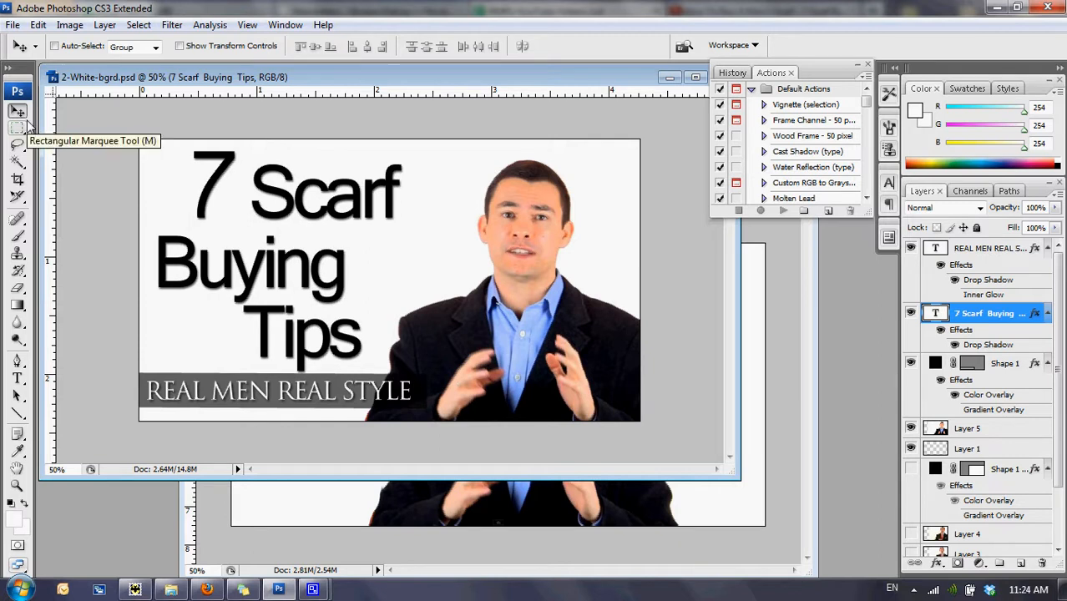
Save the document as a Photoshop file named 2-White-bgrd in the PSD-Versions folder, with Maximize compatibility on
{"action": "key", "text": "ctrl+shift+s"}
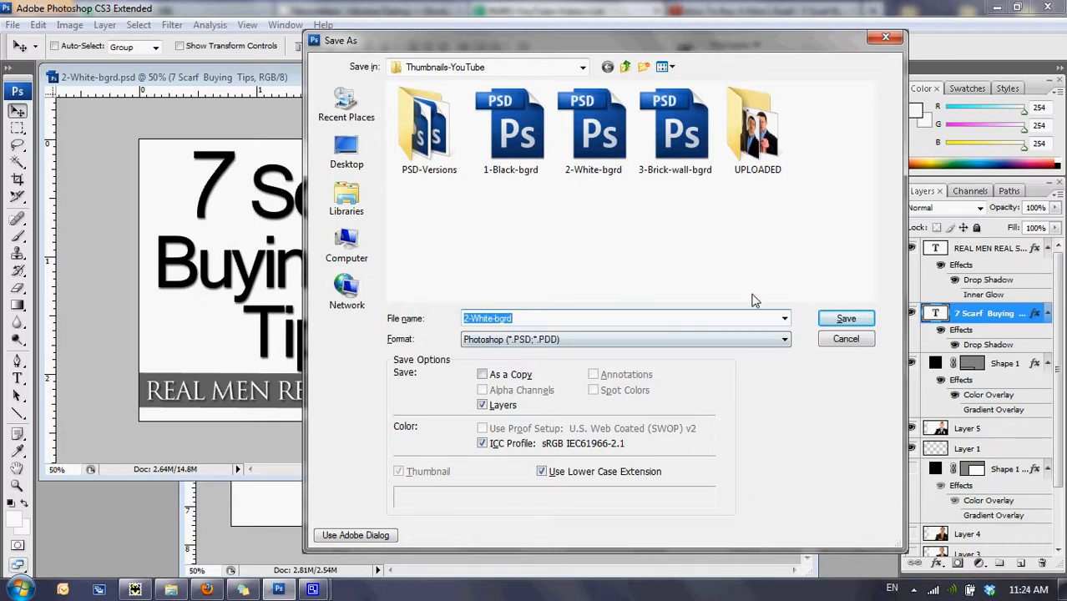
{"action": "double_click", "coordinate": [431, 150]}
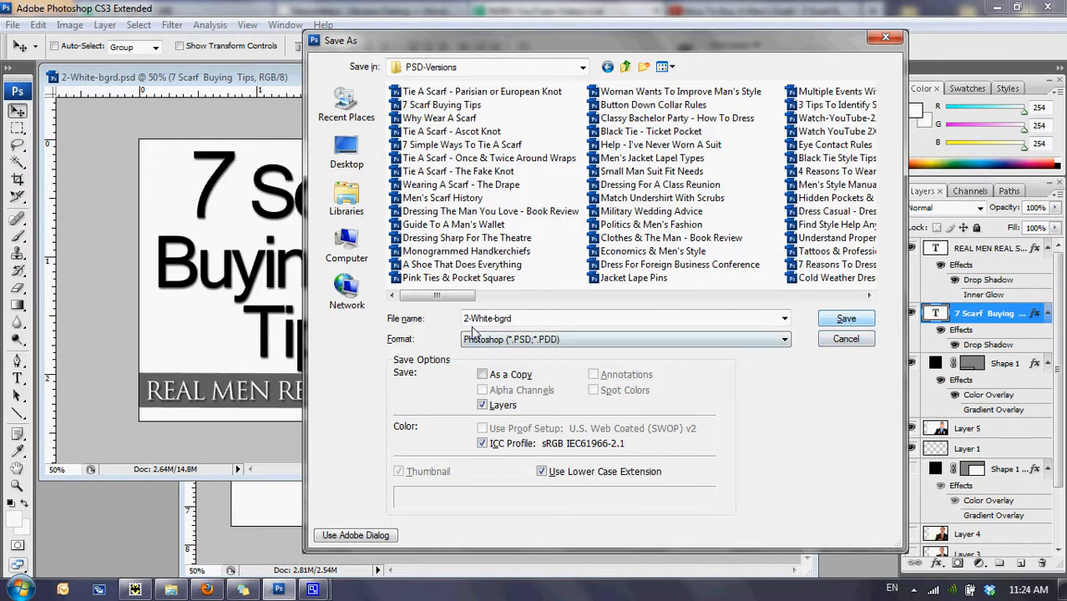
{"action": "mouse_move", "coordinate": [448, 295]}
{"action": "left_mouse_down"}
{"action": "mouse_move", "coordinate": [601, 297]}
{"action": "mouse_move", "coordinate": [731, 321]}
{"action": "mouse_move", "coordinate": [758, 305]}
{"action": "mouse_move", "coordinate": [439, 310]}
{"action": "left_mouse_up"}
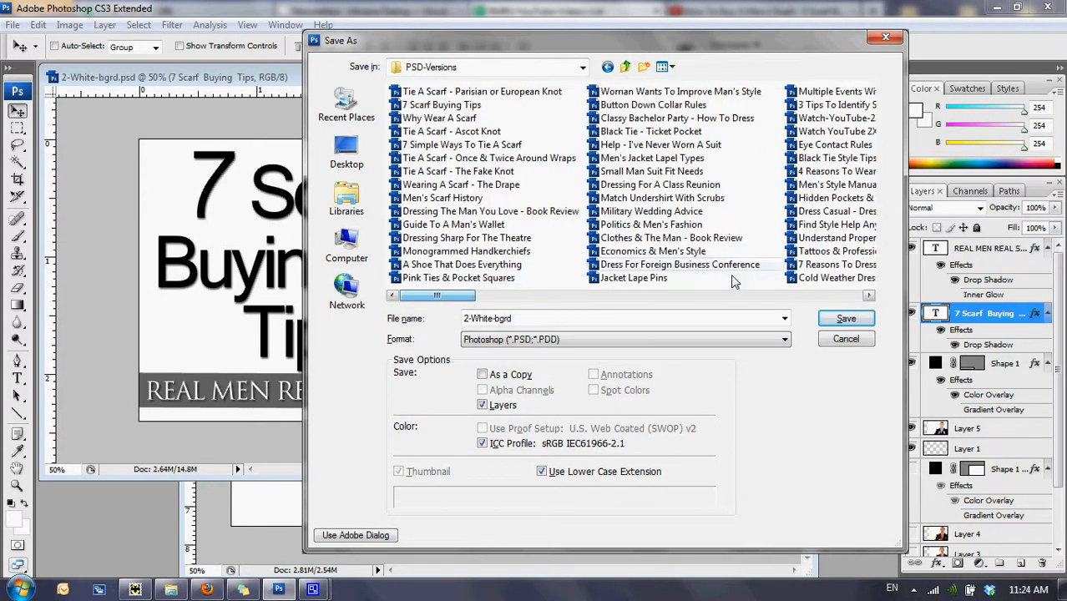
{"action": "left_click", "coordinate": [847, 318]}
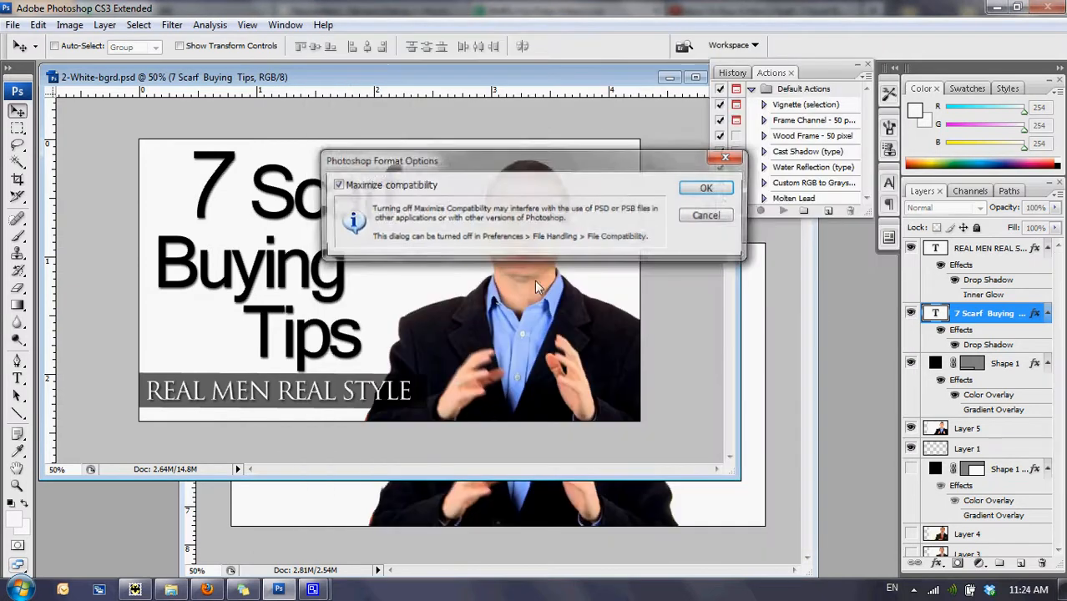
{"action": "left_click", "coordinate": [704, 191]}
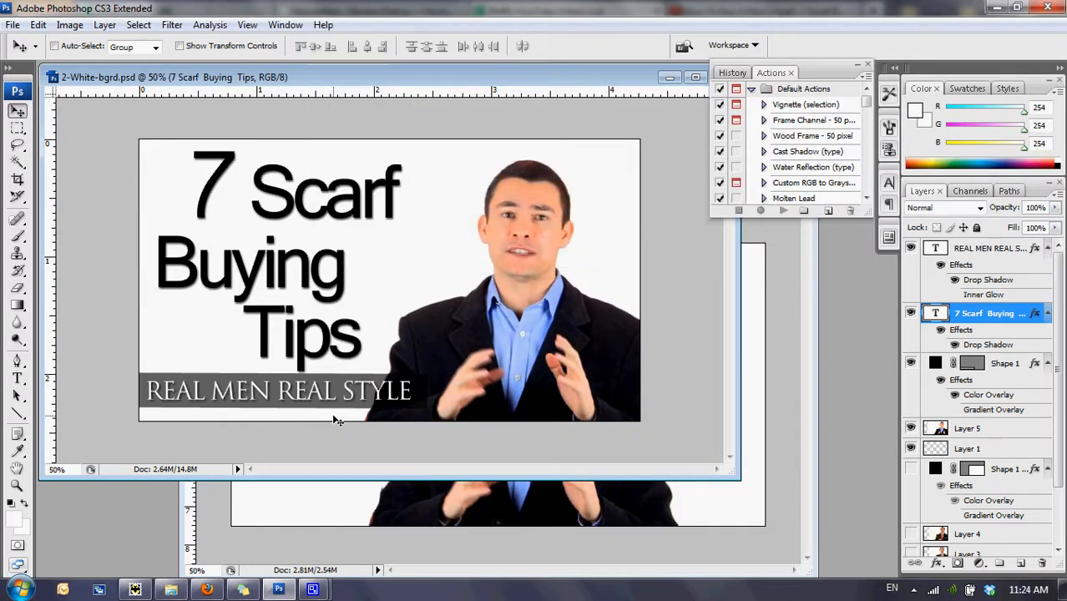
Export the thumbnail for the web as a JPEG at quality 76, named 2-White-bgrd, in the Thumbnails-YouTube folder
{"action": "left_click", "coordinate": [13, 25]}
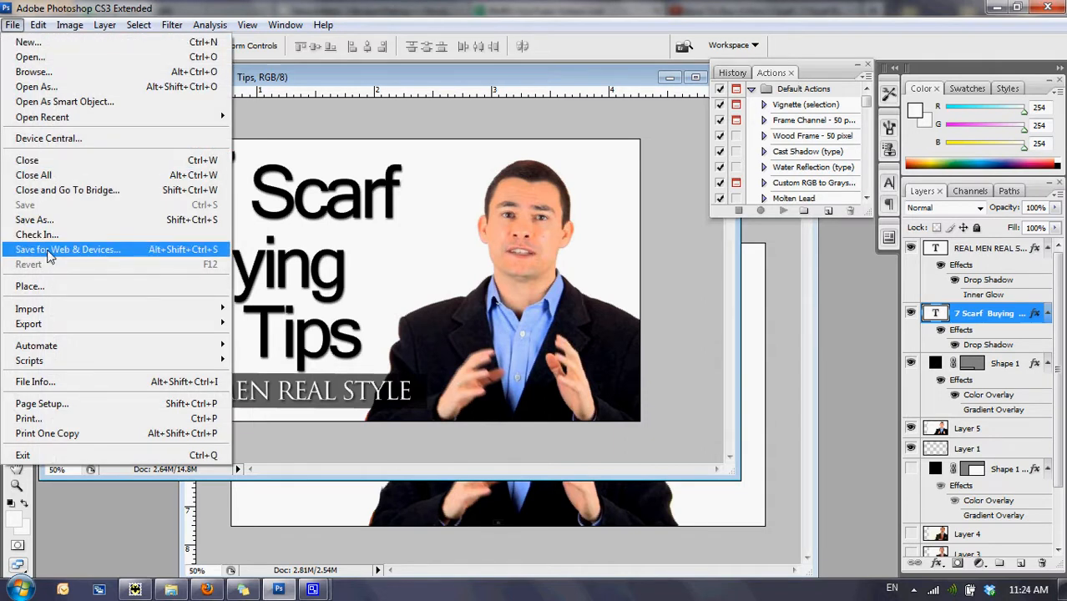
{"action": "left_click", "coordinate": [50, 249]}
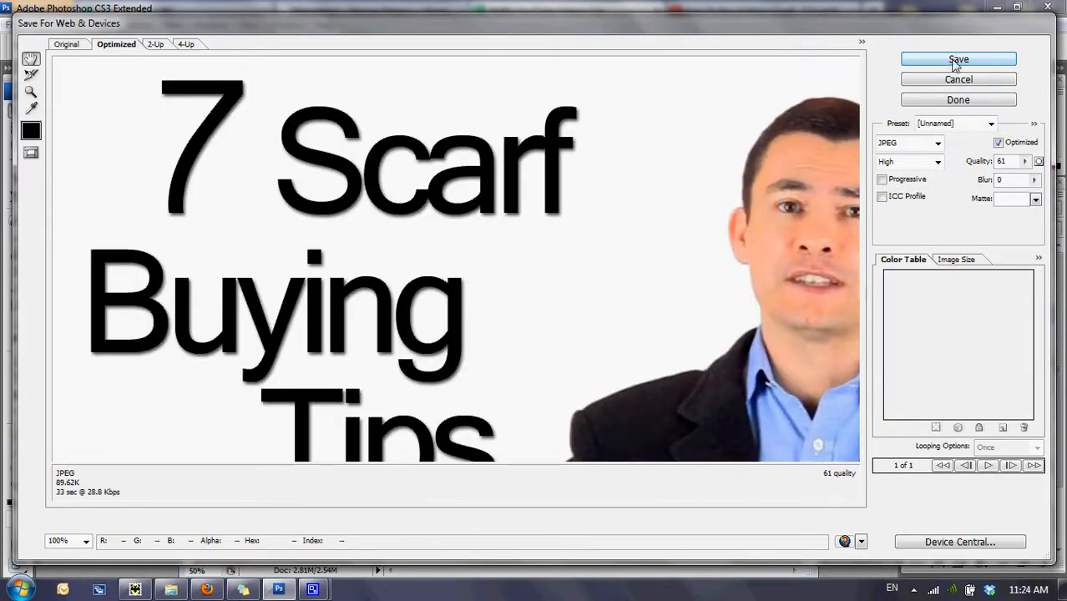
{"action": "left_click", "coordinate": [1025, 161]}
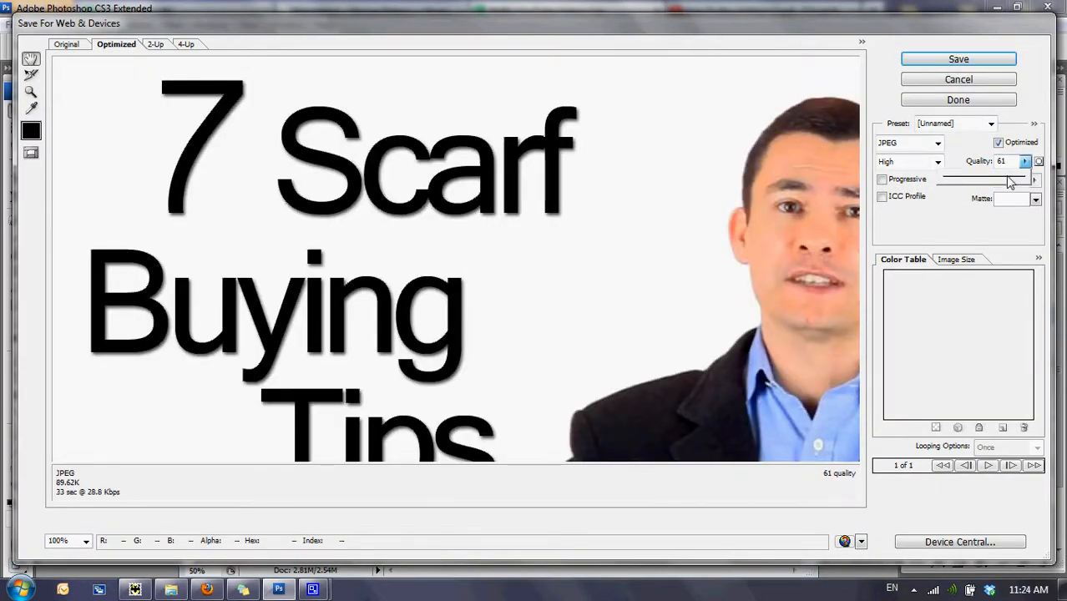
{"action": "left_click_drag", "start_coordinate": [996, 185], "coordinate": [1005, 183]}
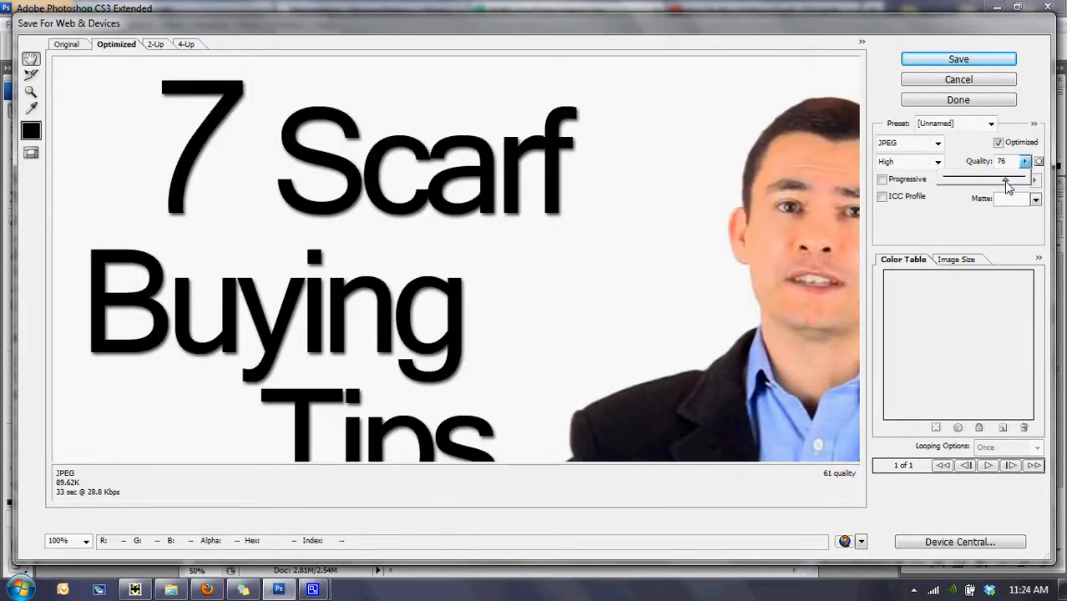
{"action": "left_click", "coordinate": [957, 61]}
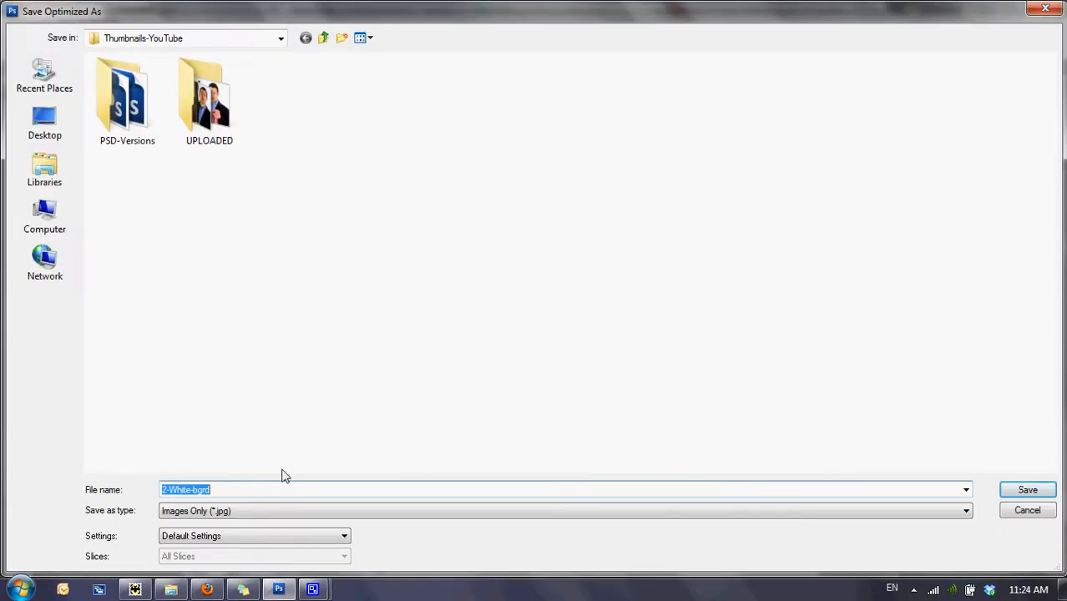
{"action": "left_click", "coordinate": [1032, 490]}
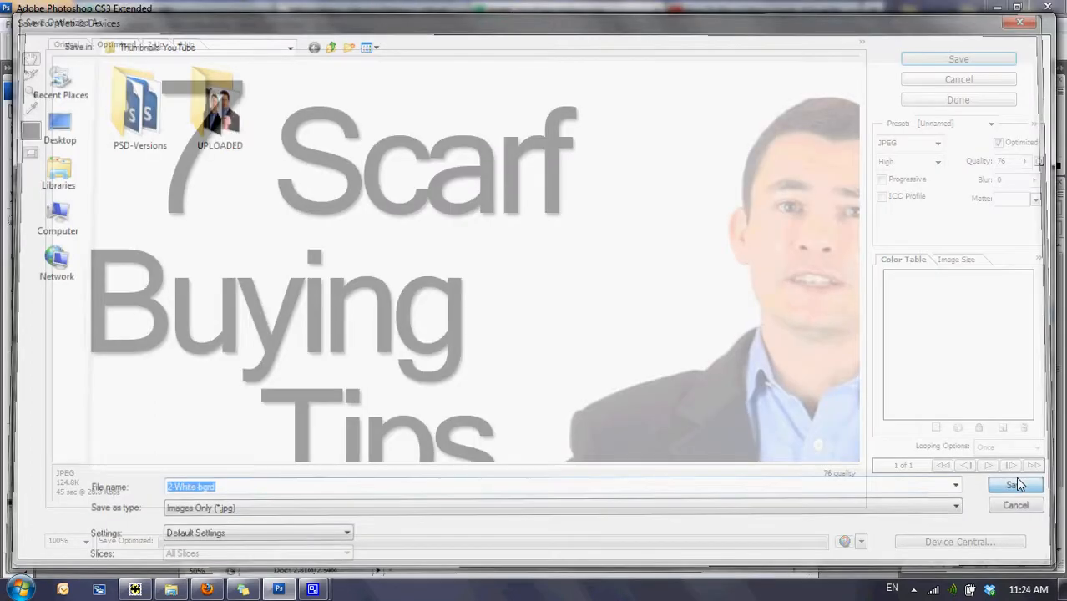